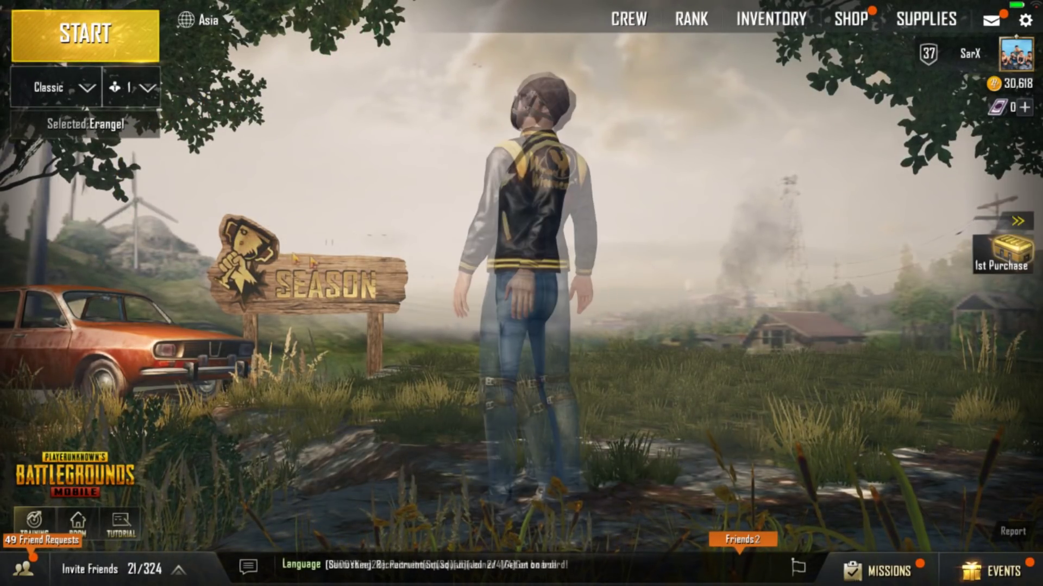
drag(313, 263, 489, 274)
drag(556, 271, 749, 267)
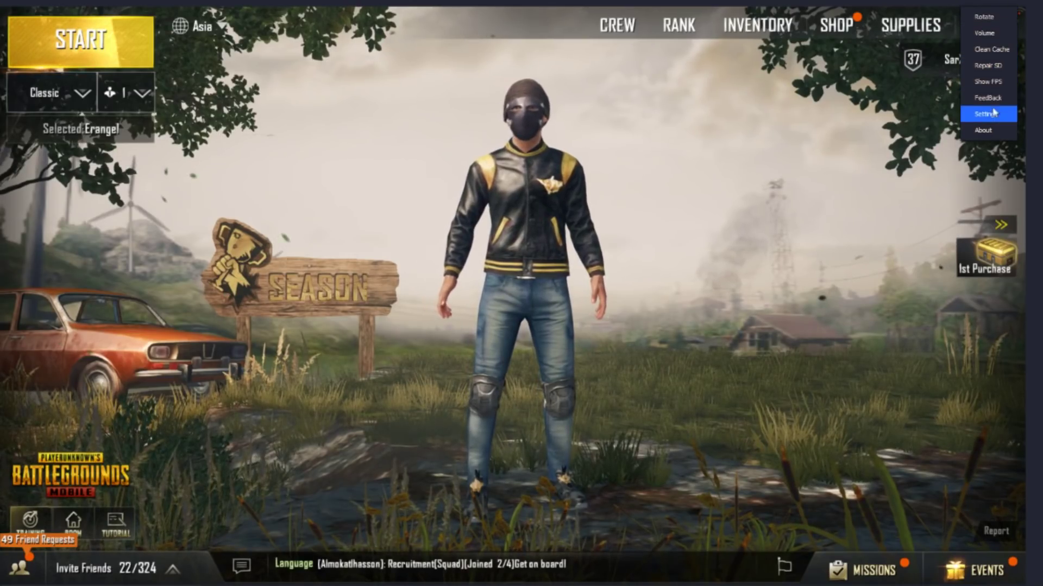
Open the emulator's Setting Center, review the Engine options for rendering, memory, processor and resolution, and save them.
click(989, 110)
click(386, 186)
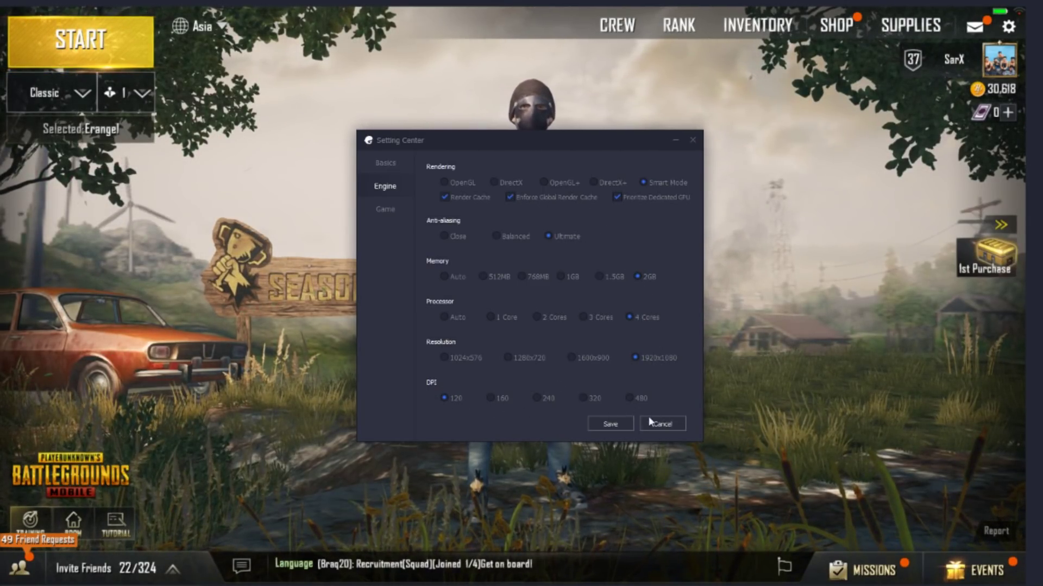
click(609, 424)
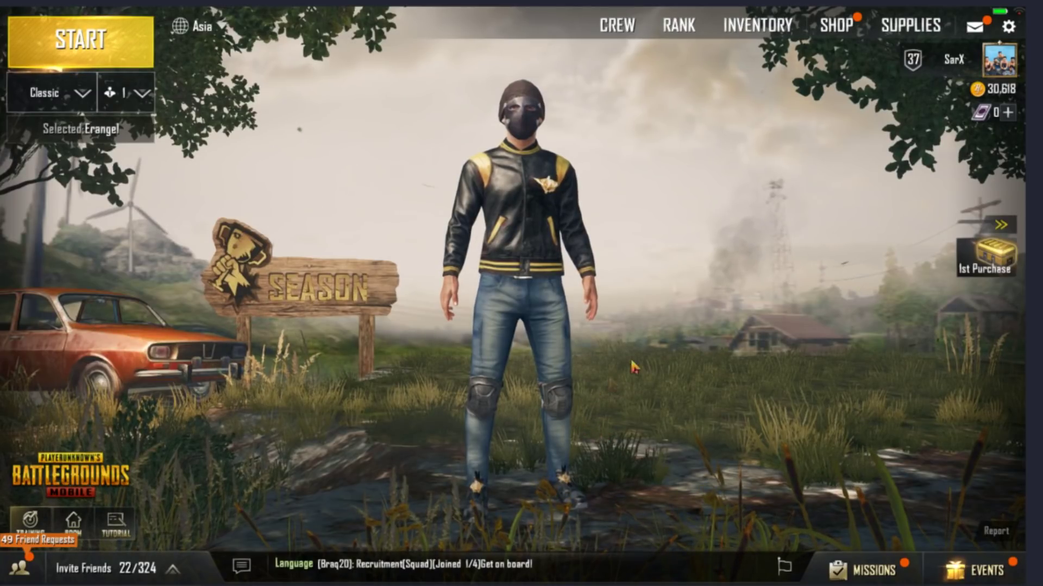
mouse_move(531, 208)
mouse_down()
mouse_move(657, 221)
mouse_move(461, 216)
mouse_move(536, 212)
mouse_up()
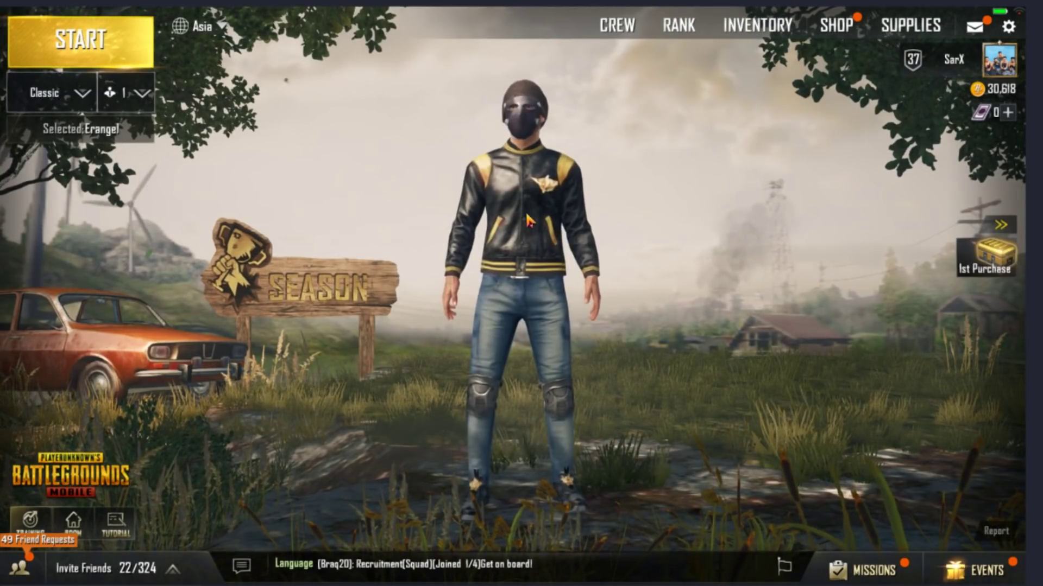
Review the game's graphics settings, from quality and frame rate to style and anti-aliasing, and return to the lobby.
click(1007, 29)
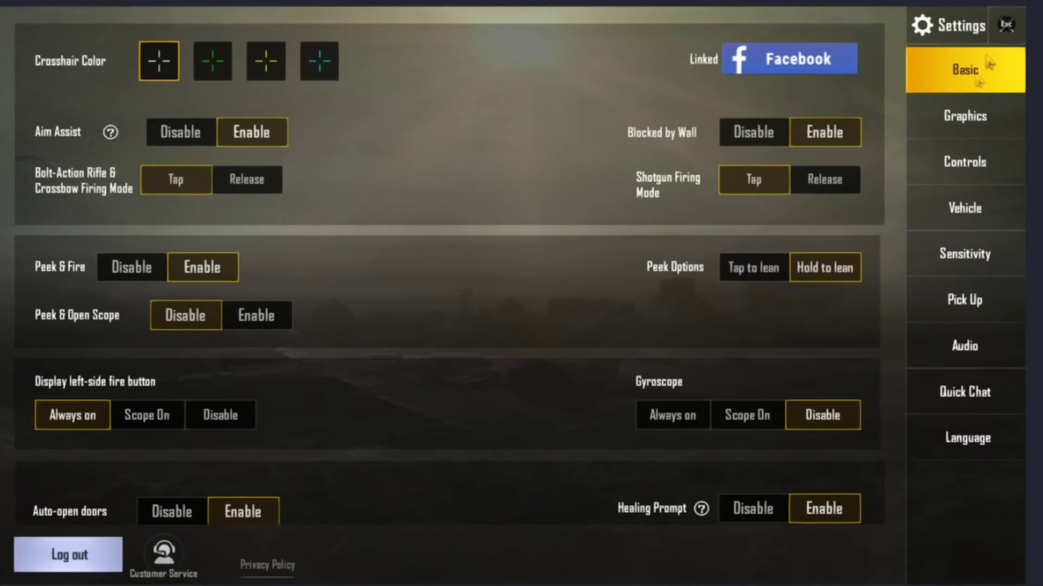
click(960, 121)
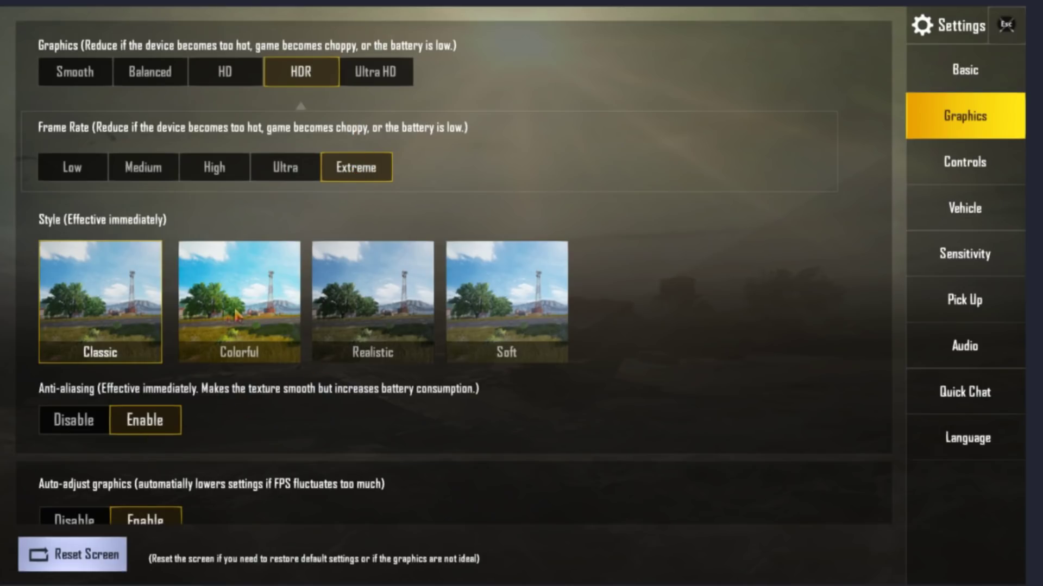
scroll(228, 428, down, 3)
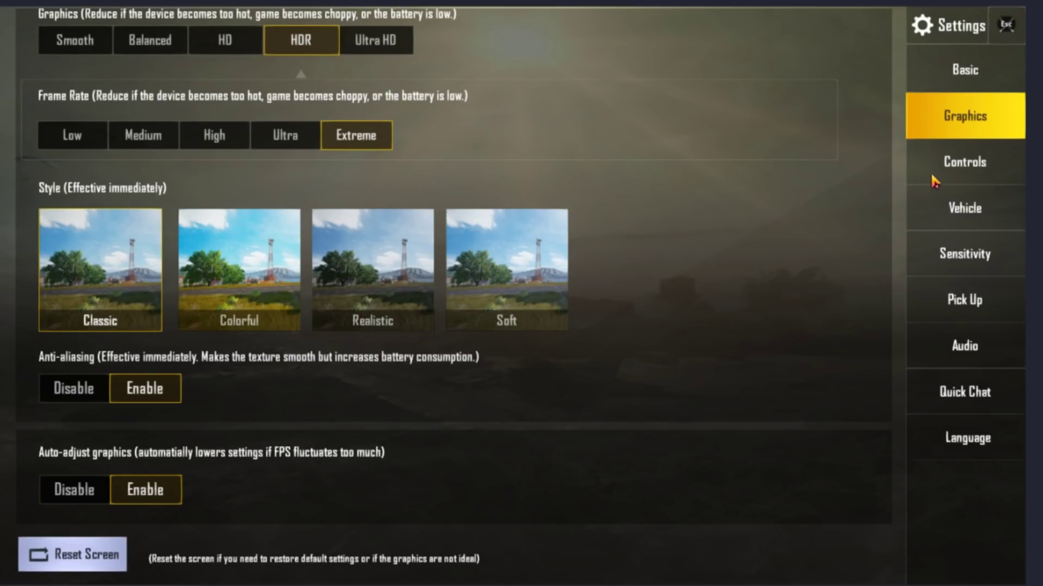
click(1008, 27)
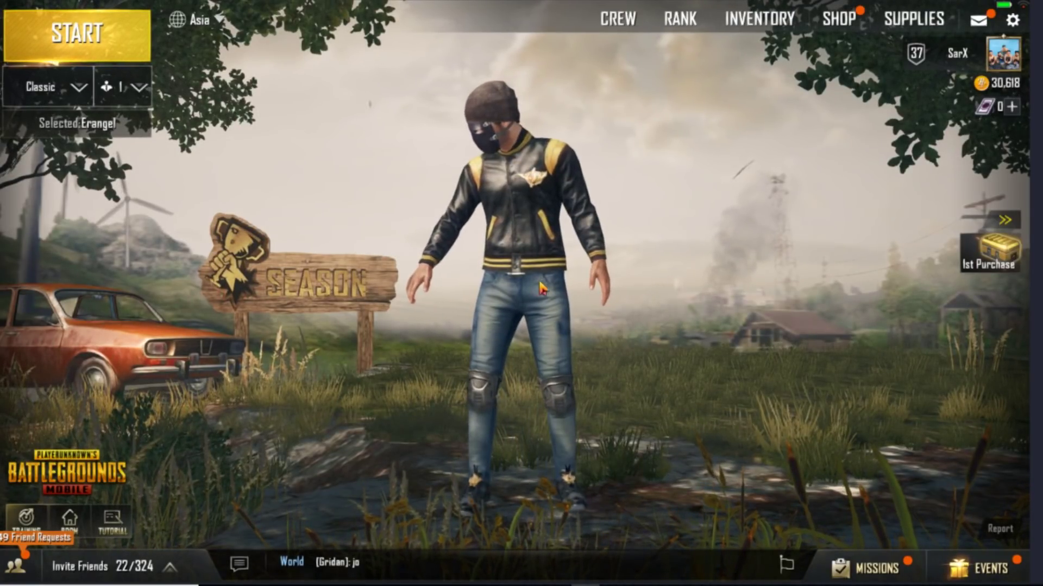
mouse_move(558, 281)
mouse_down()
mouse_move(588, 281)
mouse_move(557, 282)
mouse_up()
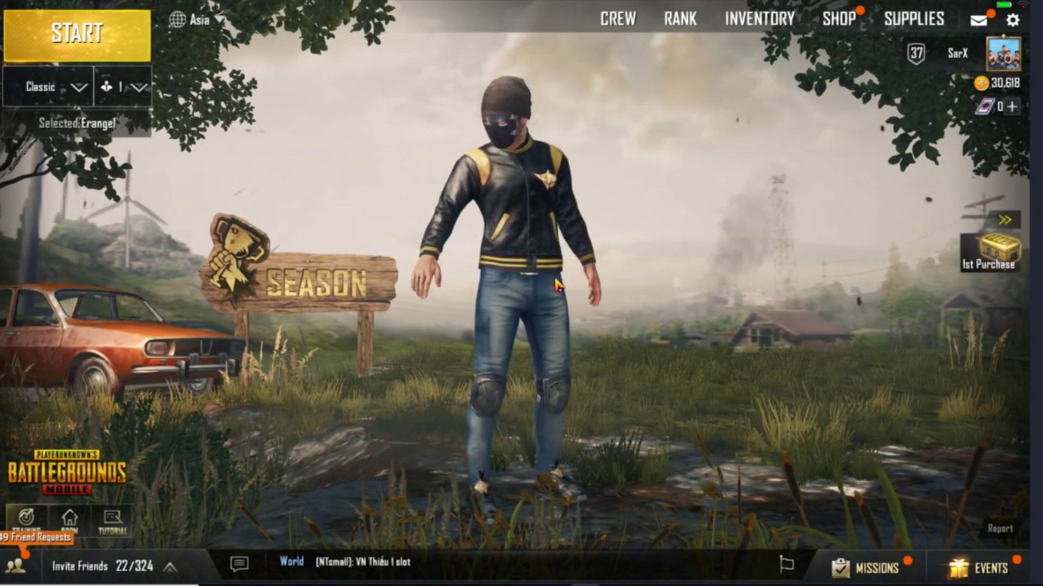
Log out of the game account from the basic settings and choose Facebook as the sign-in method.
click(1013, 20)
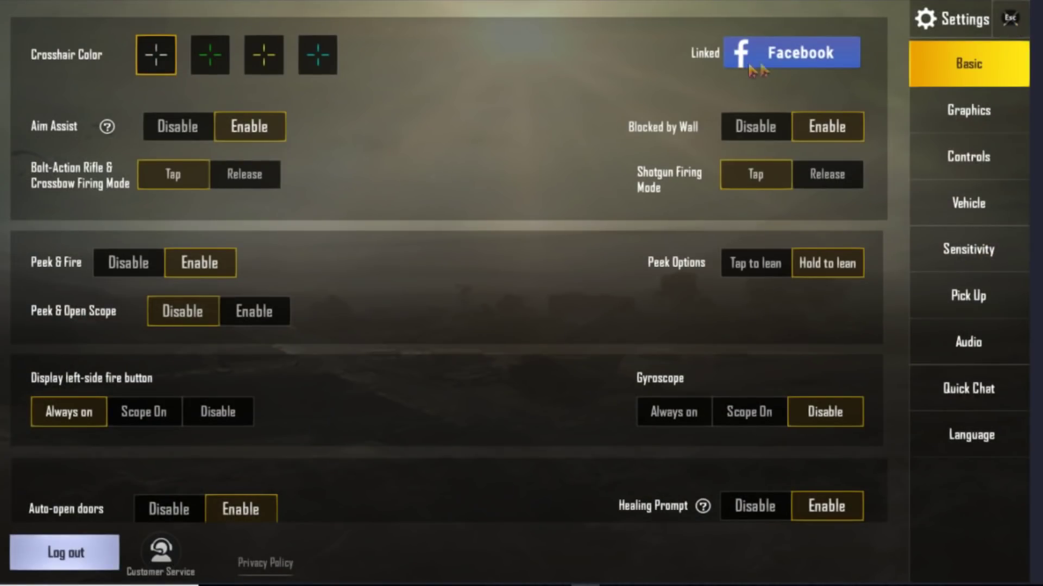
click(1015, 24)
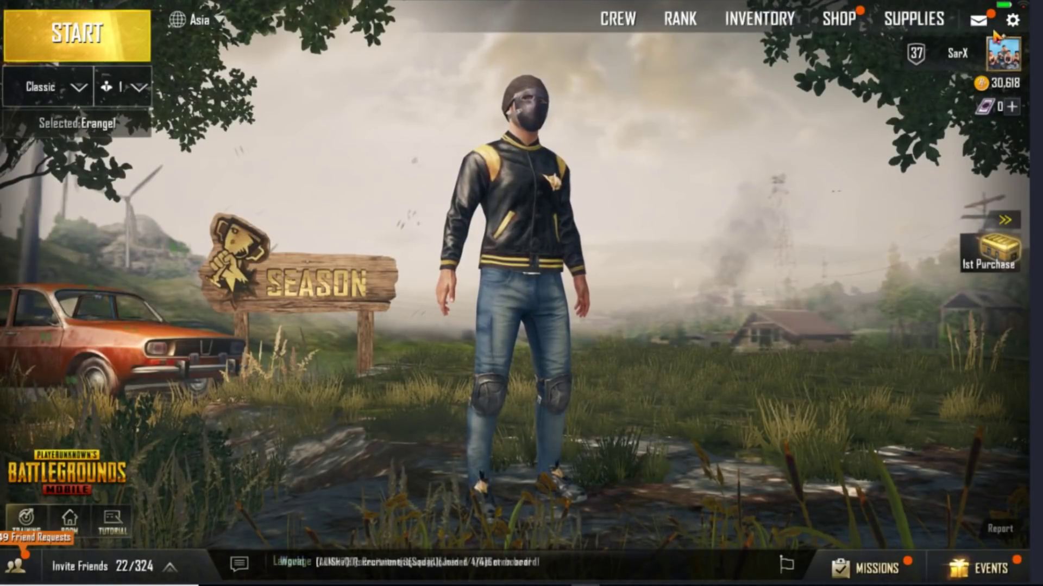
click(1014, 24)
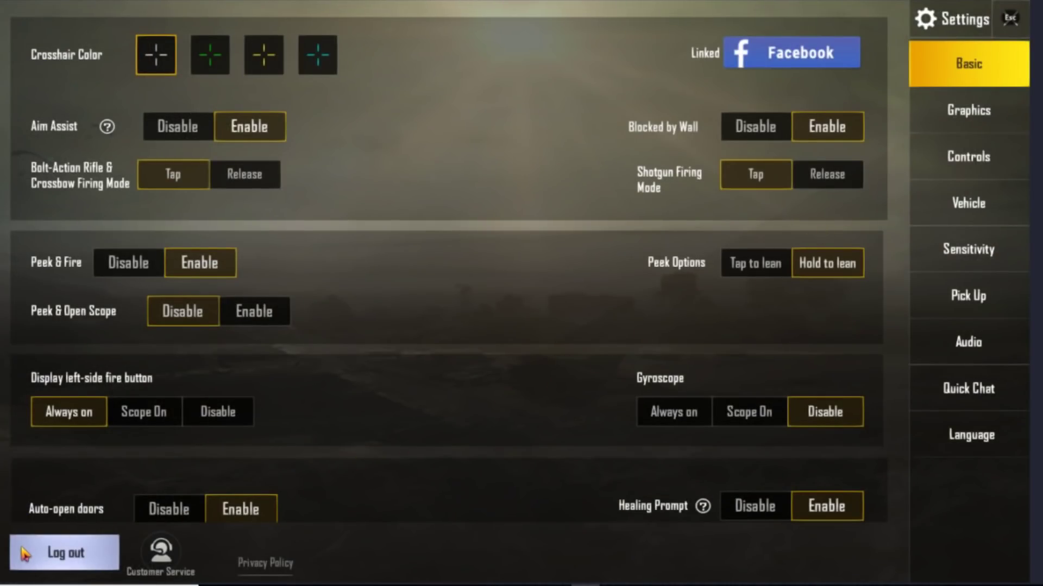
click(60, 558)
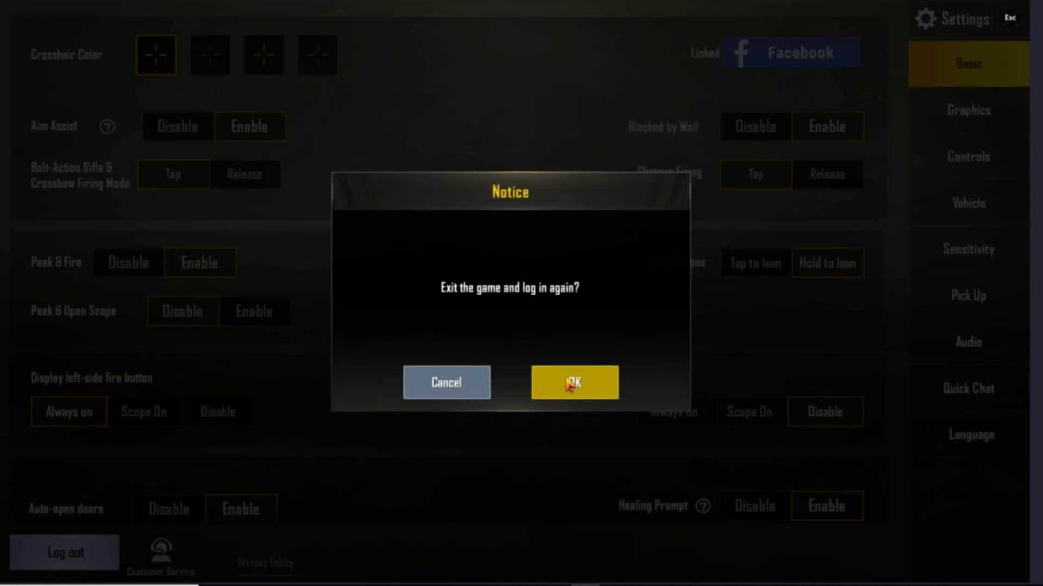
click(575, 383)
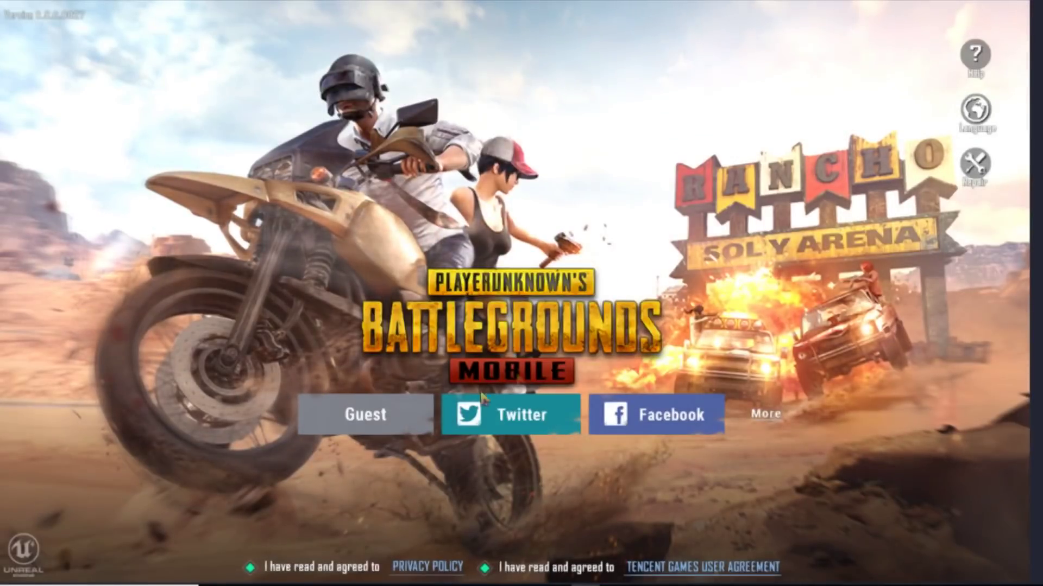
click(649, 419)
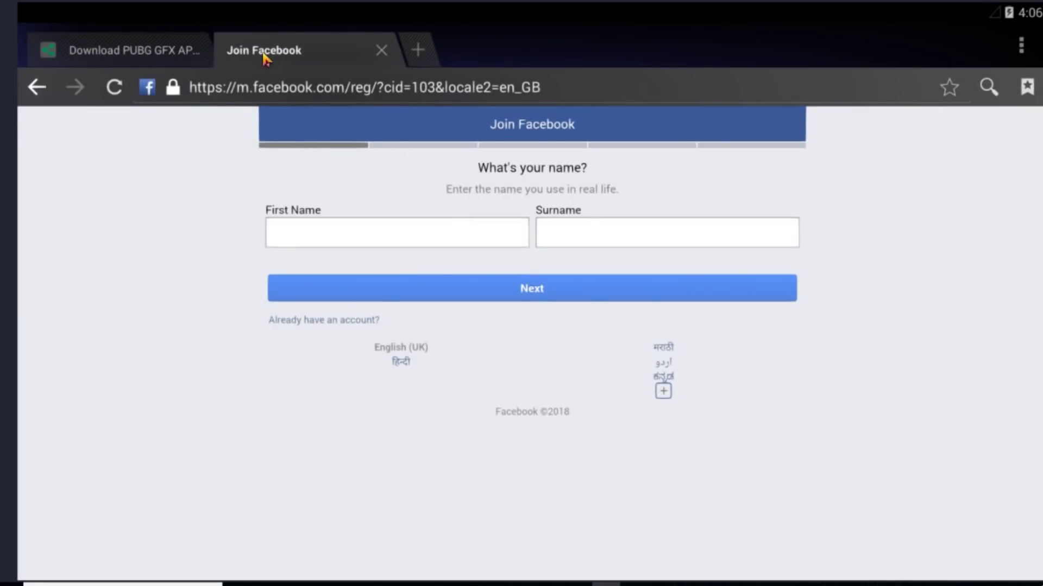
Close the PUBG GFX download and Join Facebook tabs in the emulator's browser, keeping a Google tab open.
click(200, 57)
click(197, 50)
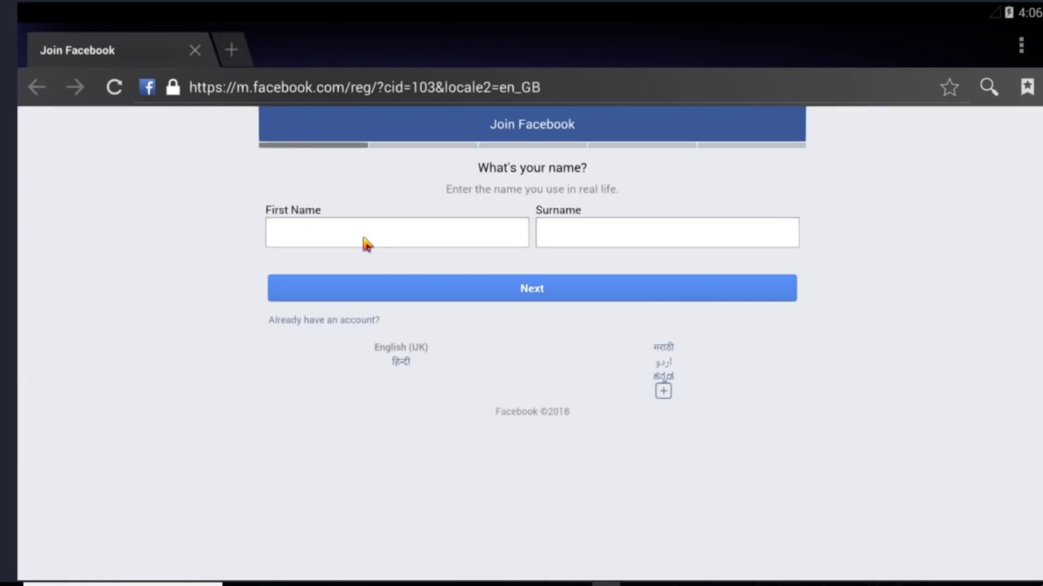
click(213, 61)
click(192, 52)
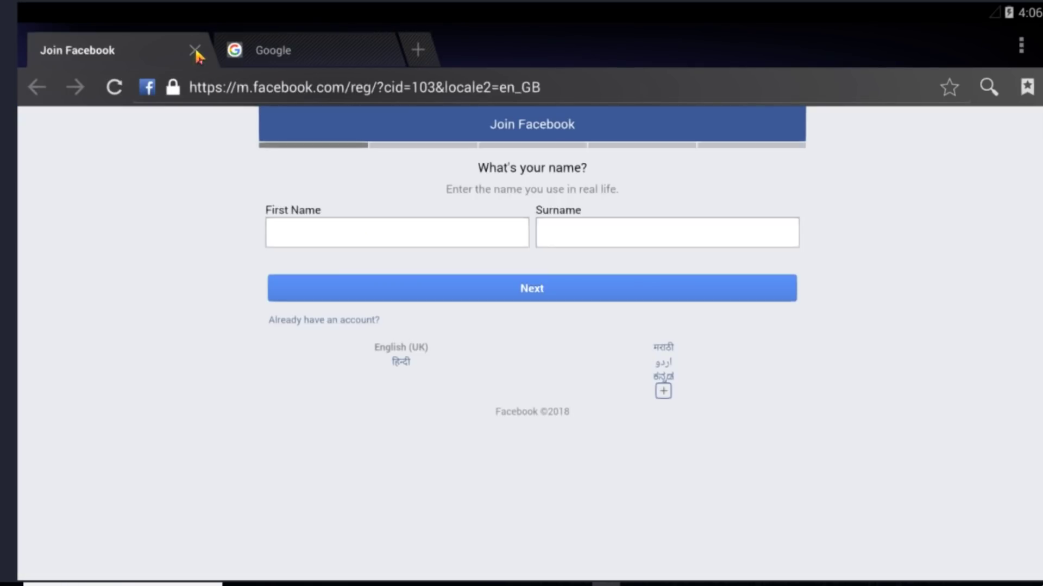
click(195, 50)
Search Google for "pubg gfx" and open the APK4Fun result for the PUBG GFX 2.1 apk.
click(414, 389)
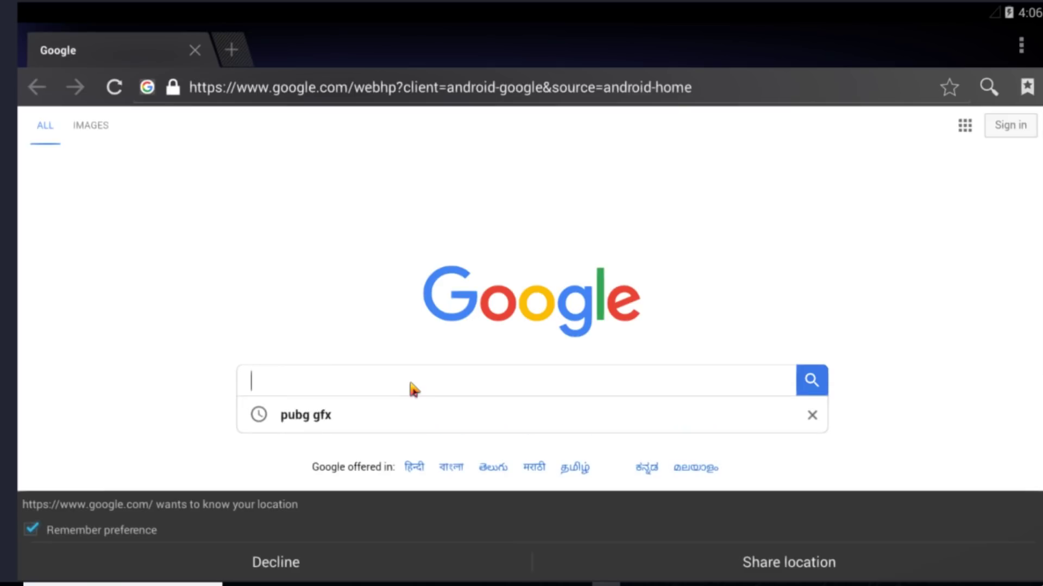
text(pubg g)
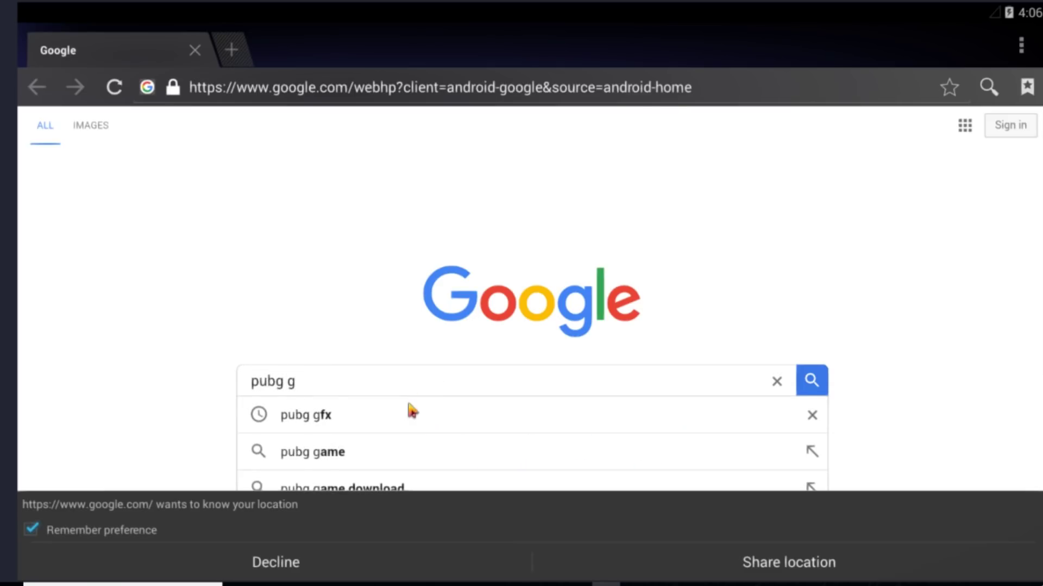
click(316, 418)
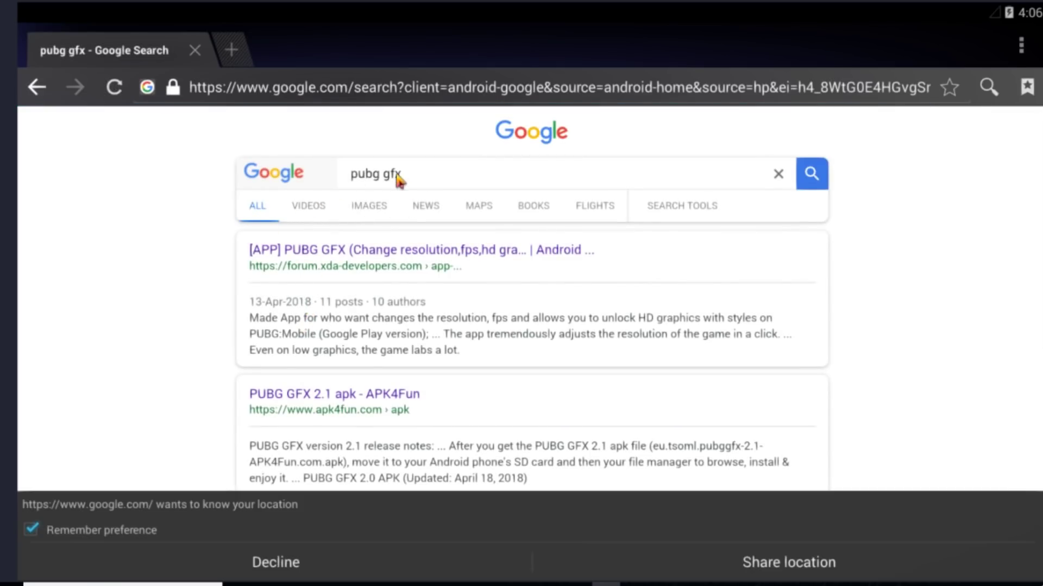
drag(287, 321, 291, 247)
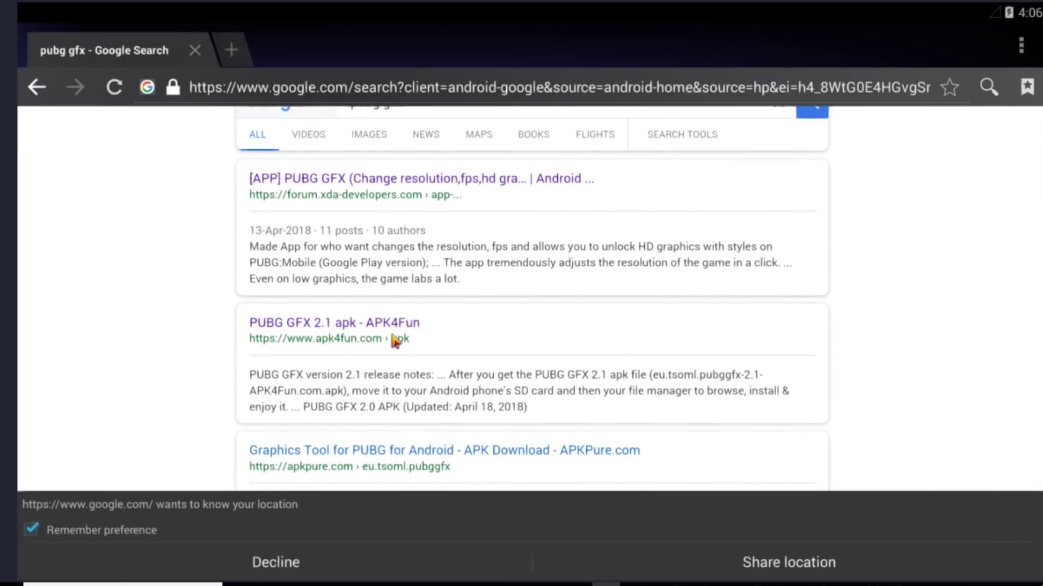
click(363, 324)
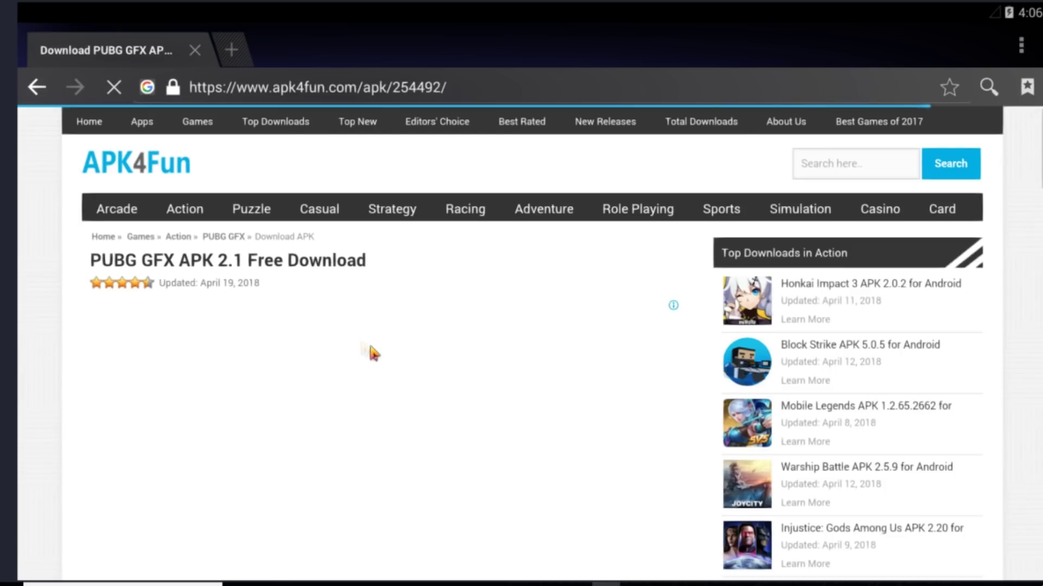
Download the PUBG GFX 2.1 apk using the APK4Fun server.
drag(83, 410, 92, 288)
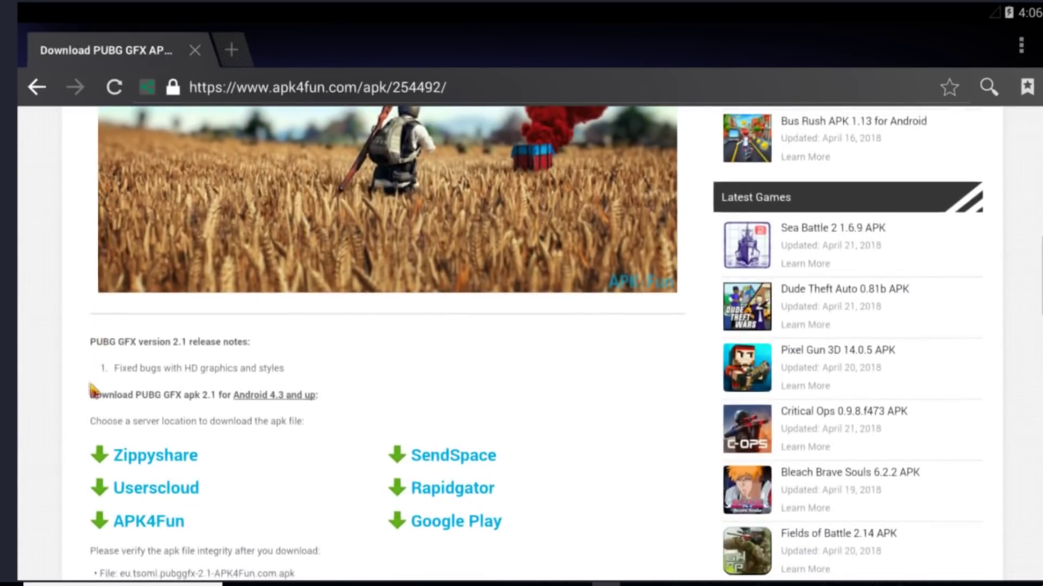
drag(92, 387, 87, 276)
drag(75, 348, 69, 308)
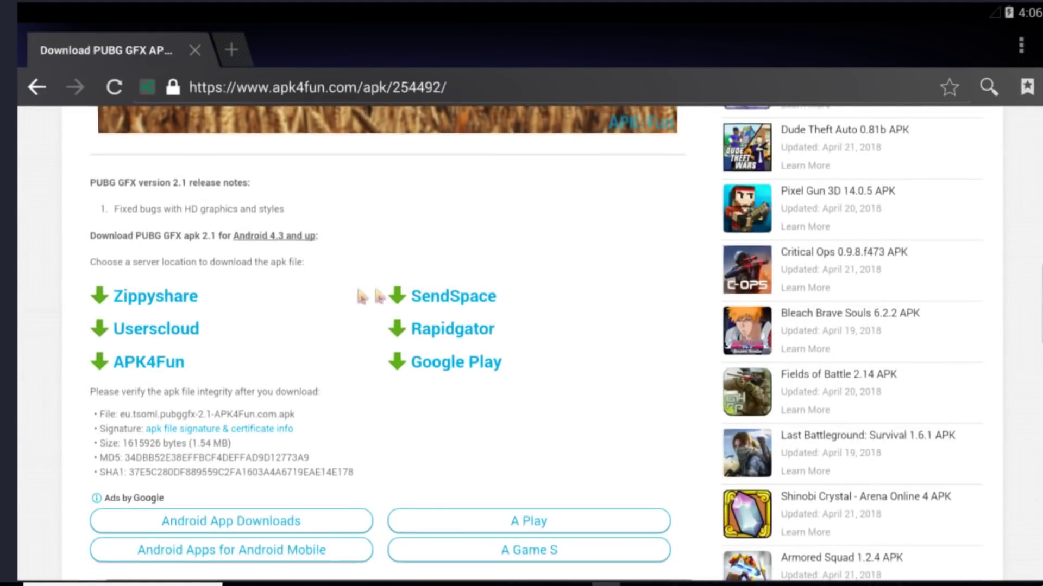
click(160, 368)
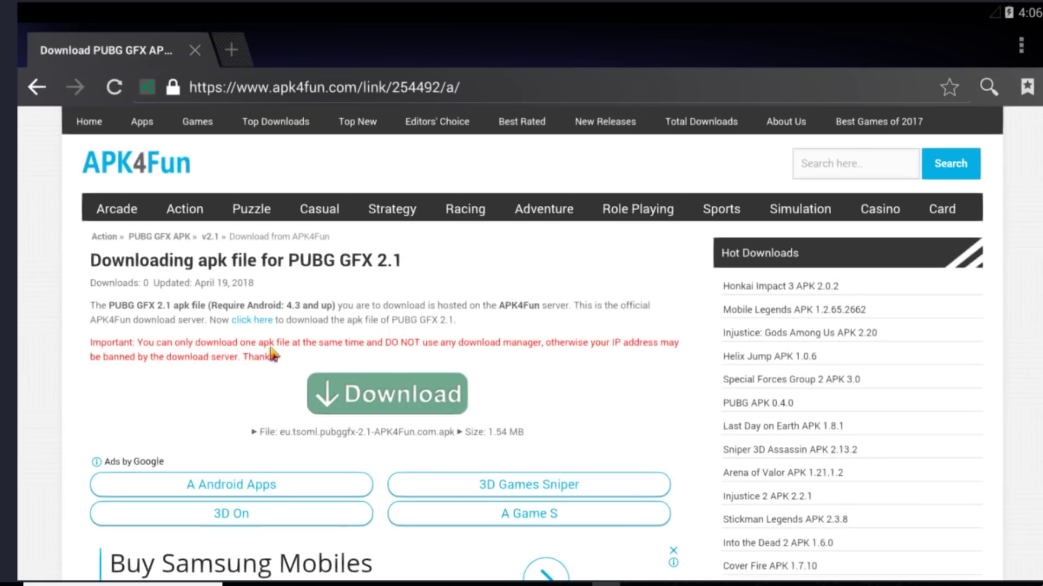
scroll(271, 354, down, 5)
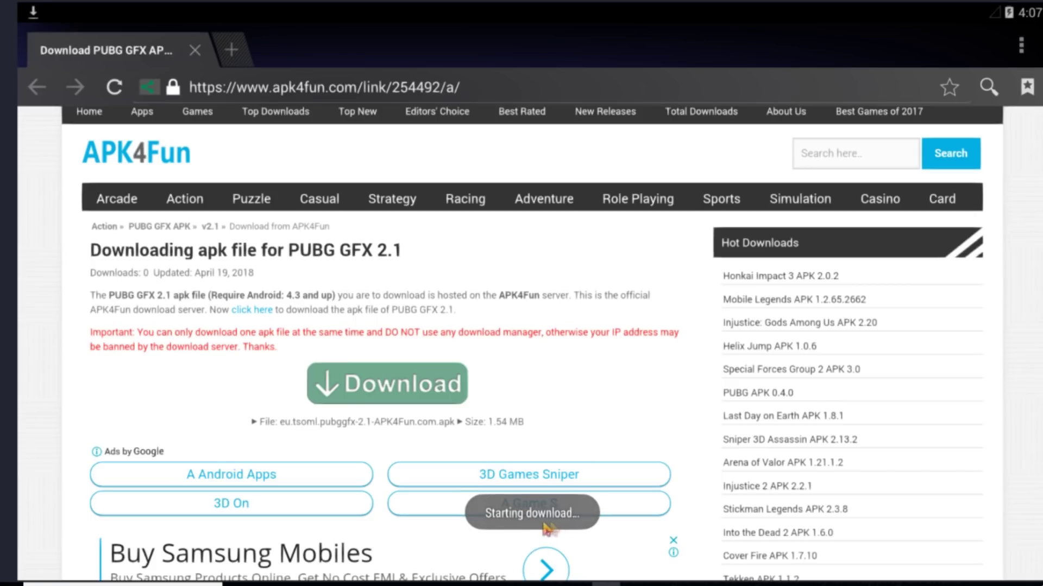
Open the downloaded PUBG GFX apk from the notifications and review its new and full permissions in the installer.
drag(60, 17, 78, 259)
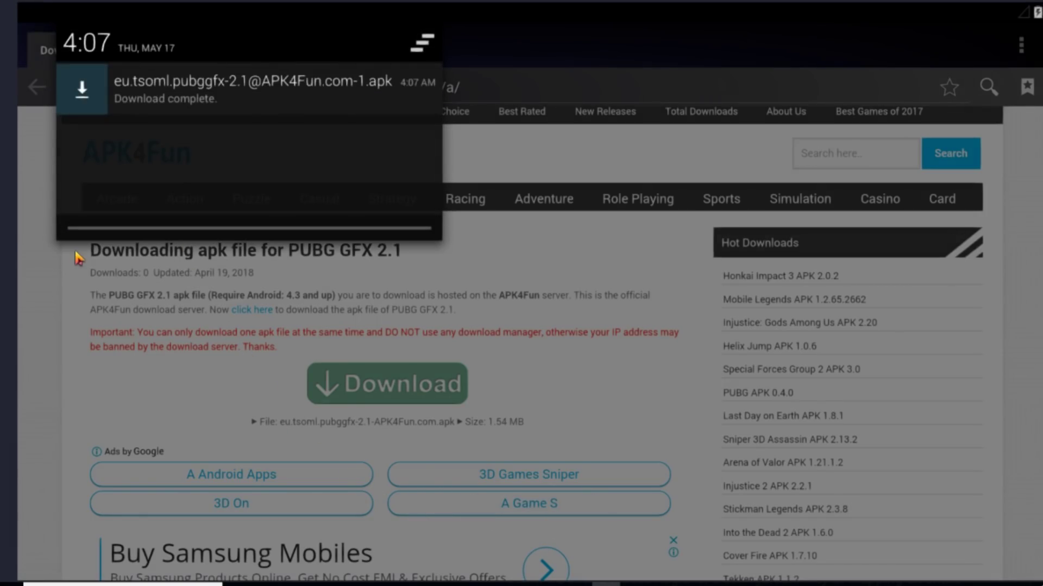
click(218, 95)
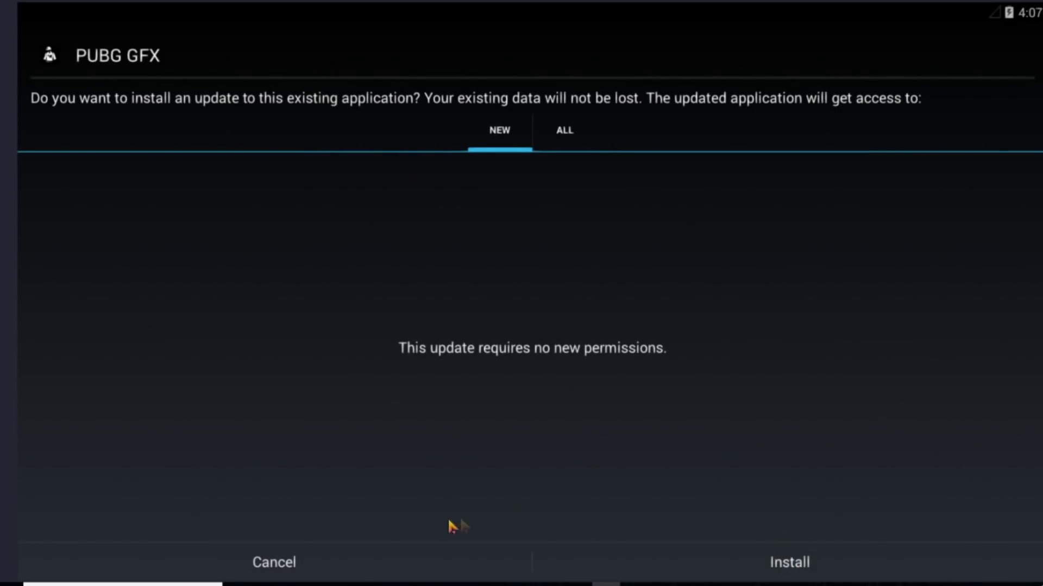
click(542, 148)
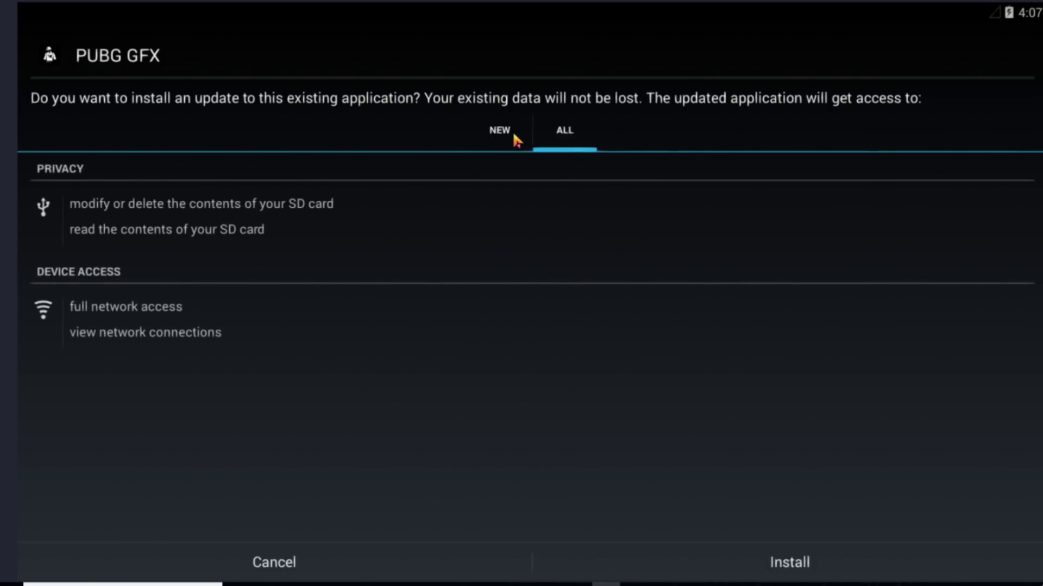
click(512, 131)
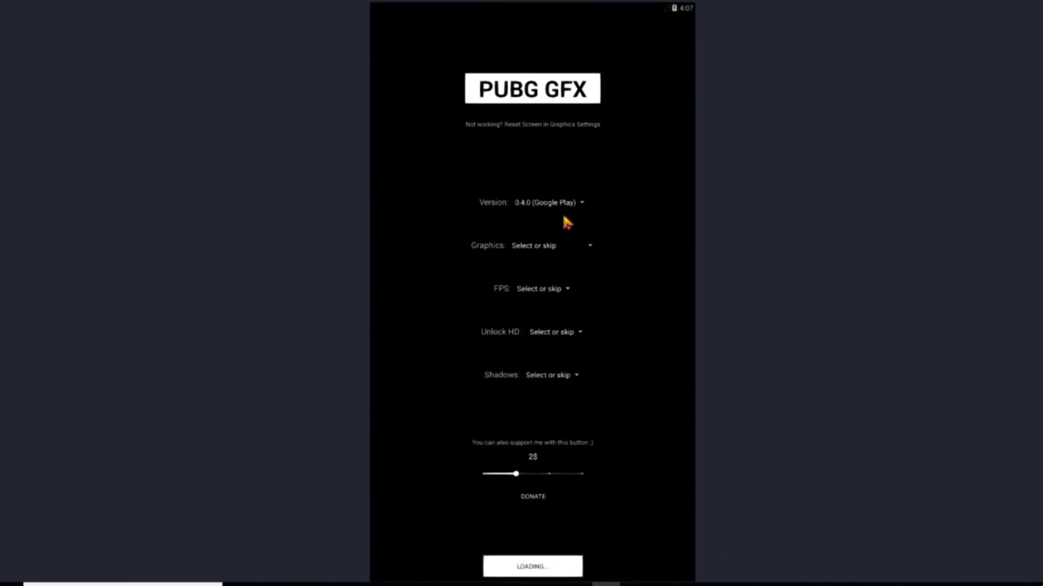
Set the game version in PUBG GFX to 0.4.0 (Google Play).
click(569, 203)
click(563, 225)
click(582, 204)
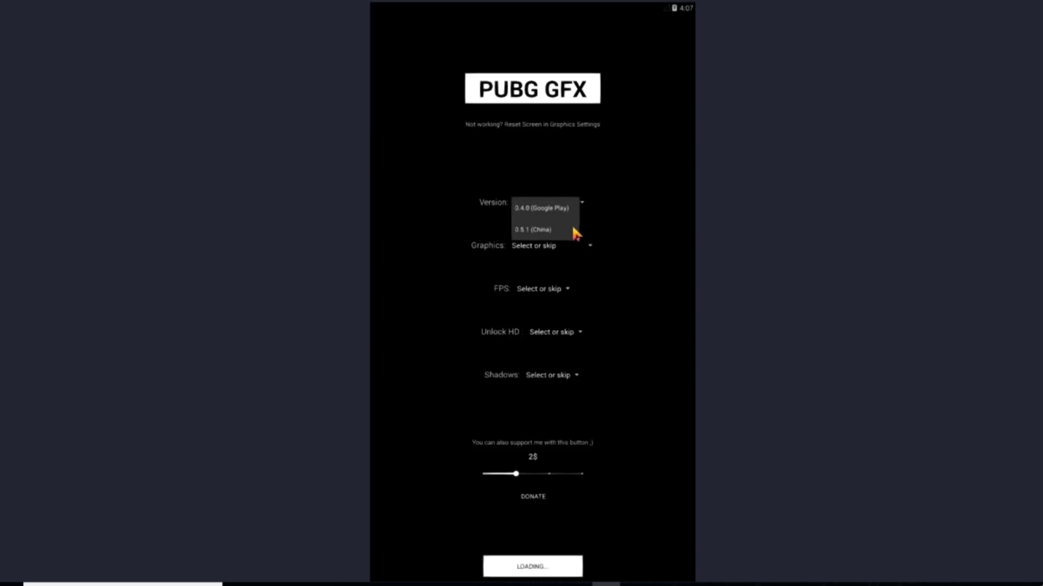
click(563, 233)
click(564, 207)
click(561, 209)
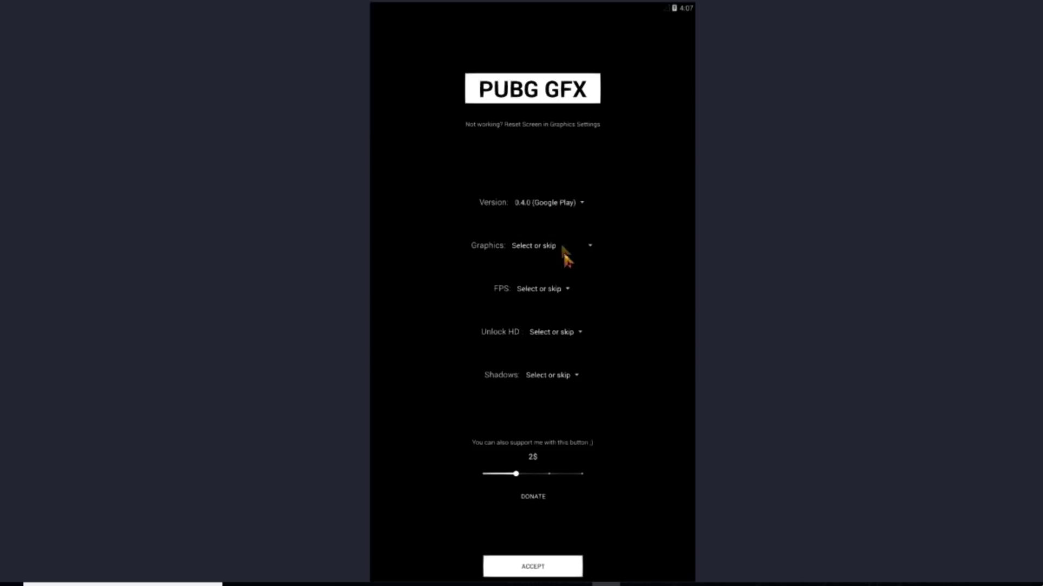
click(568, 247)
click(570, 247)
click(573, 205)
click(574, 208)
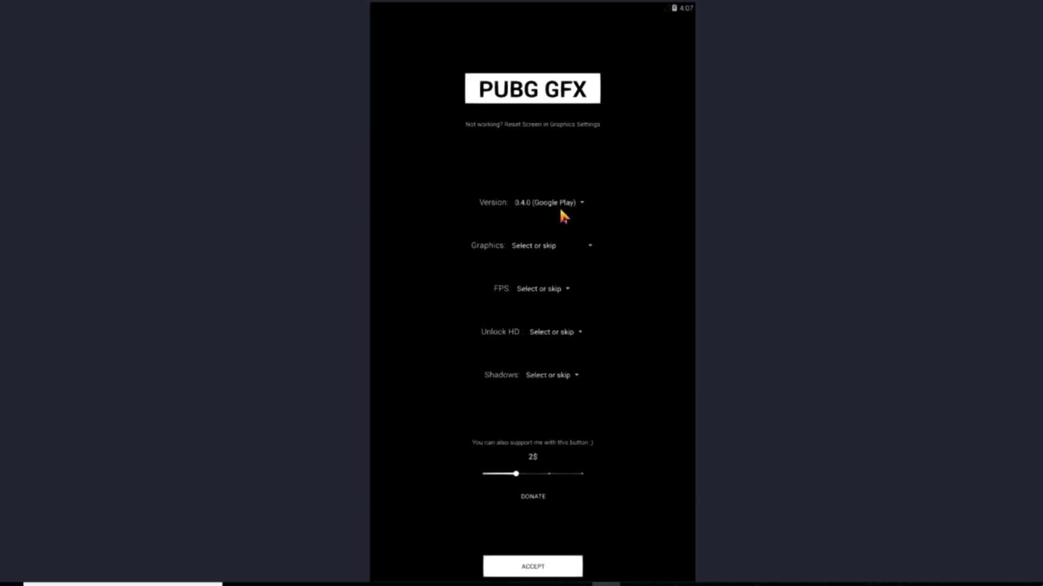
Look through the graphics resolution options, leave Graphics at Select or skip, and set FPS to 60 fps.
click(569, 252)
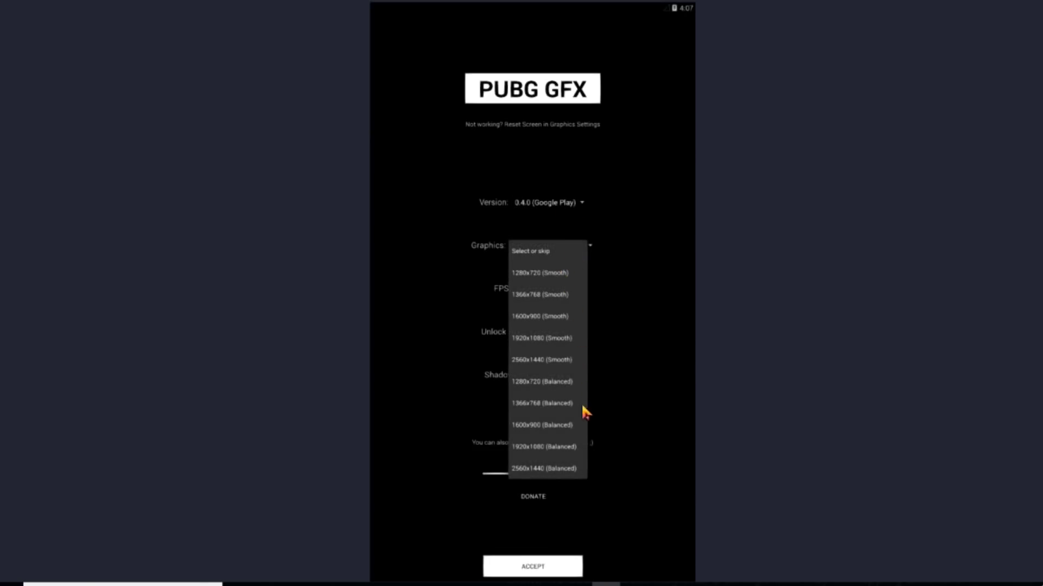
click(686, 411)
click(549, 289)
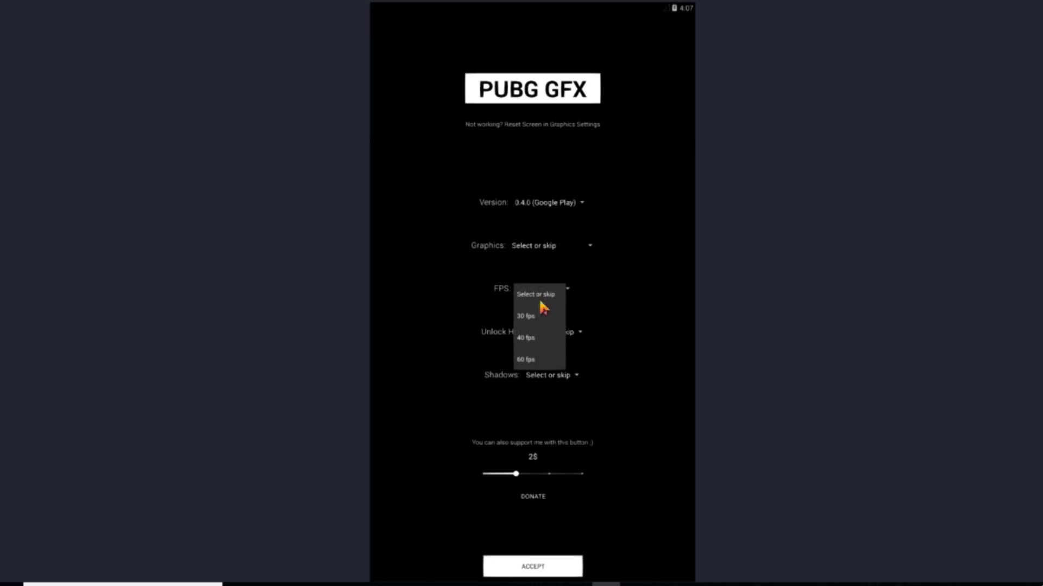
click(519, 360)
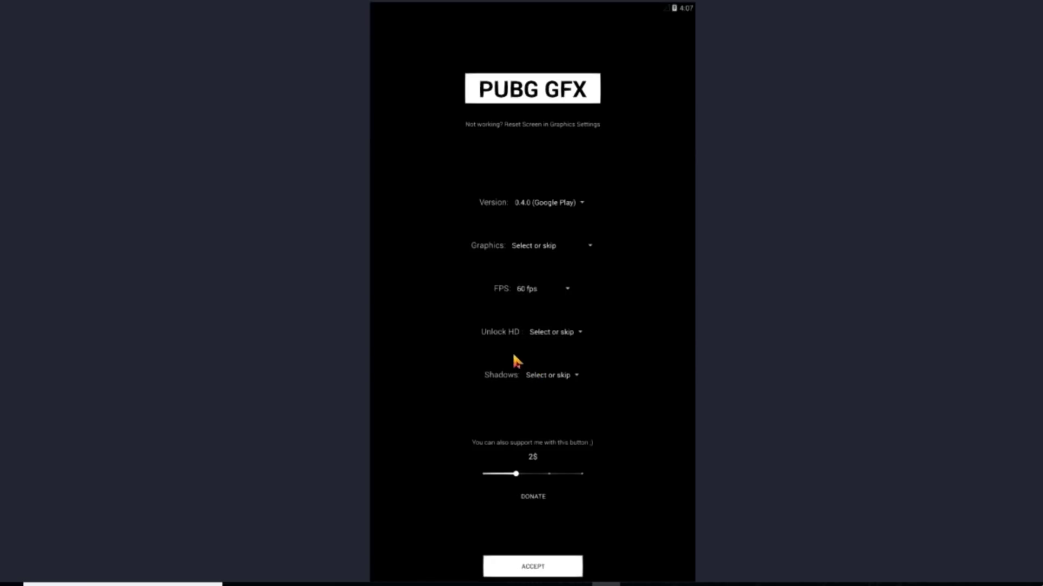
Check the Unlock HD style and Shadows options, leaving both at Select or skip.
click(563, 337)
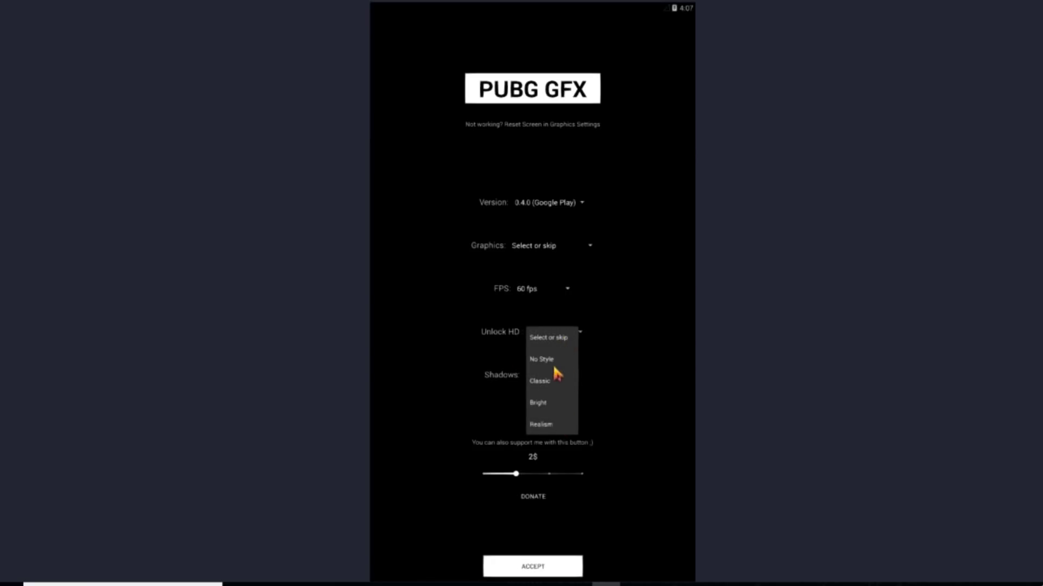
click(553, 365)
click(546, 342)
click(547, 343)
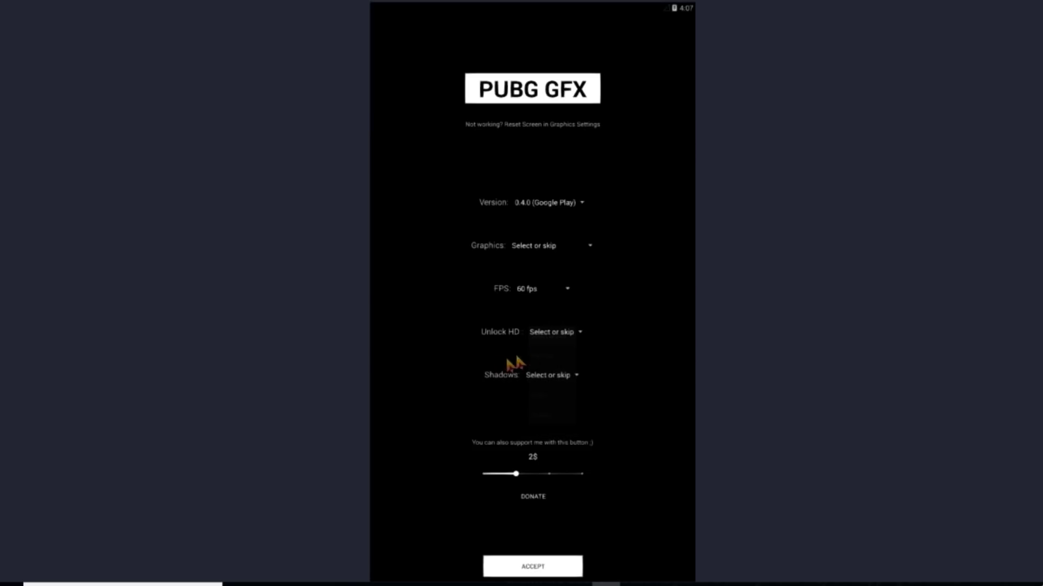
click(553, 382)
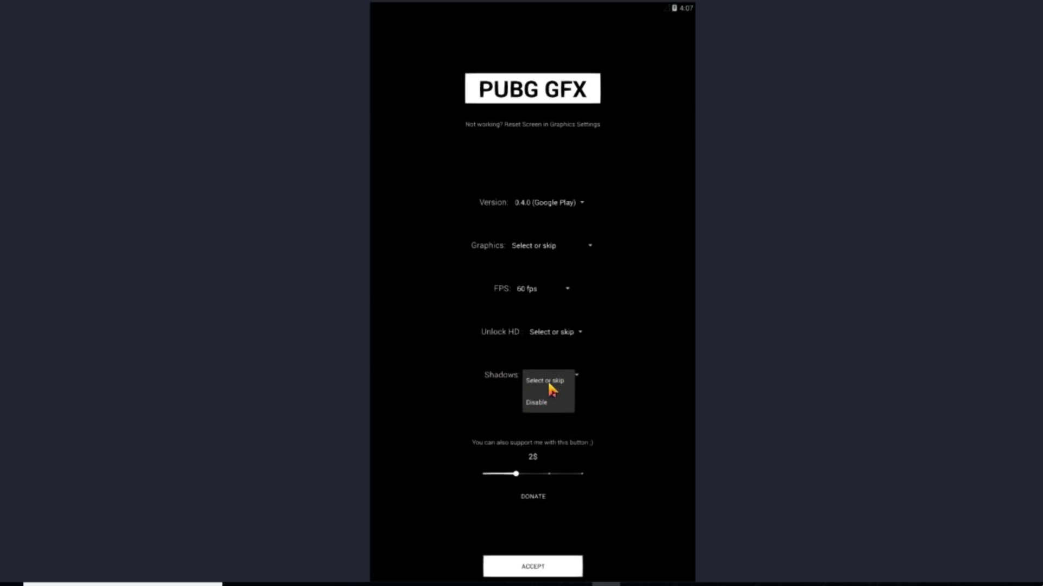
click(548, 385)
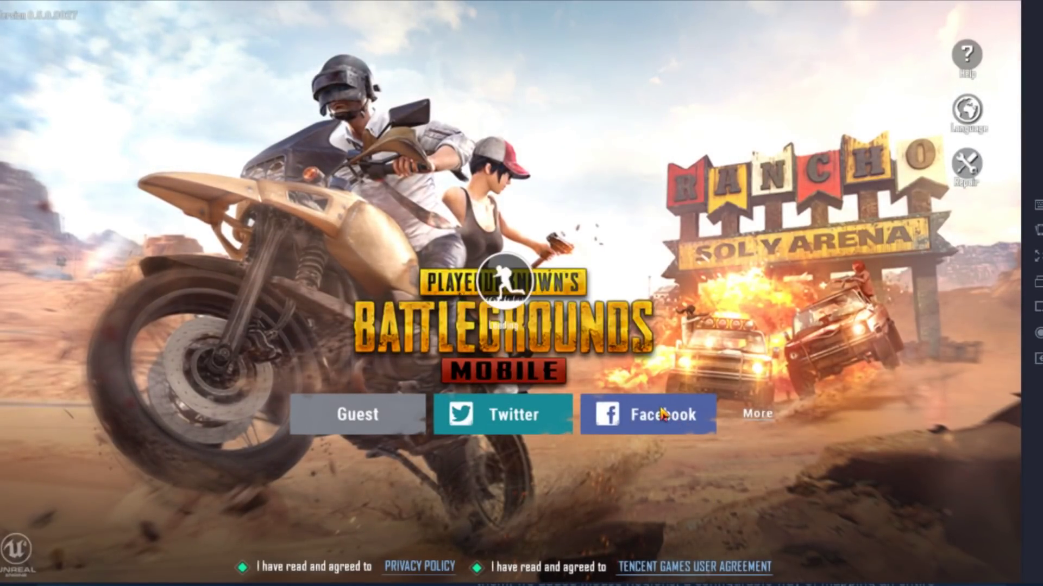
Log in to PUBG Mobile with the previously used Facebook account and open the game settings in full screen.
click(673, 412)
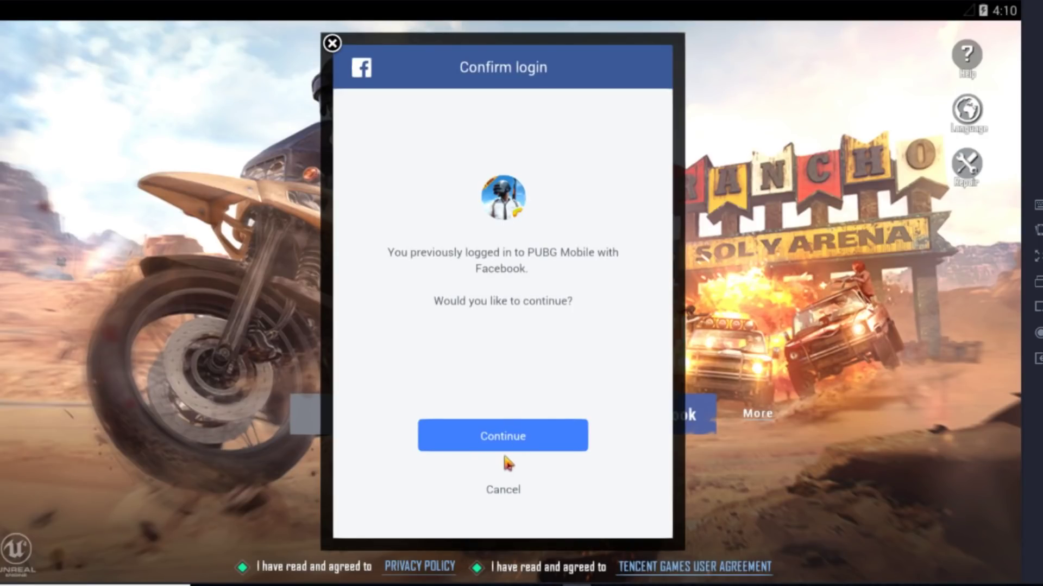
click(500, 436)
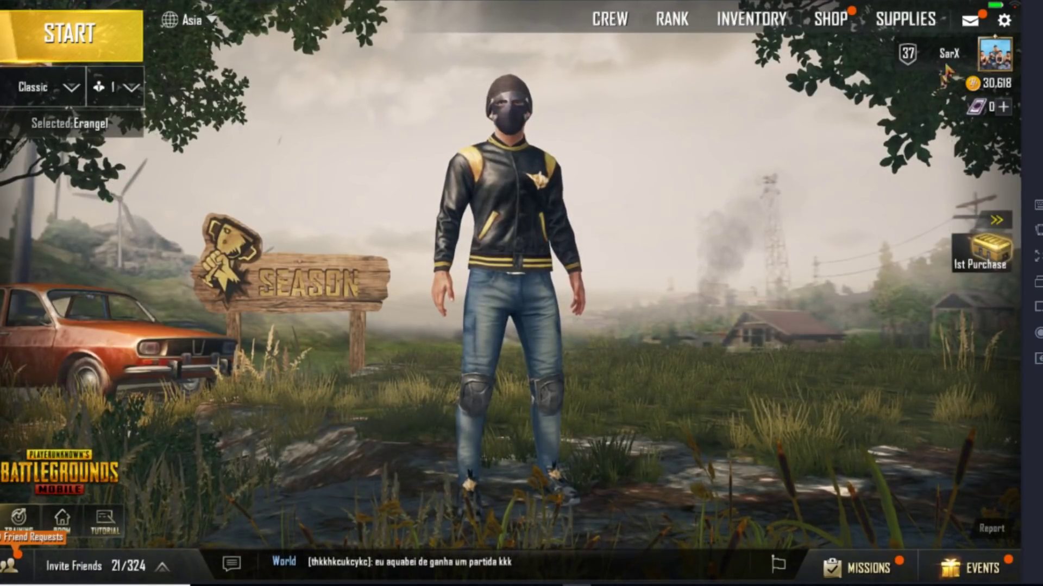
click(970, 21)
click(1004, 21)
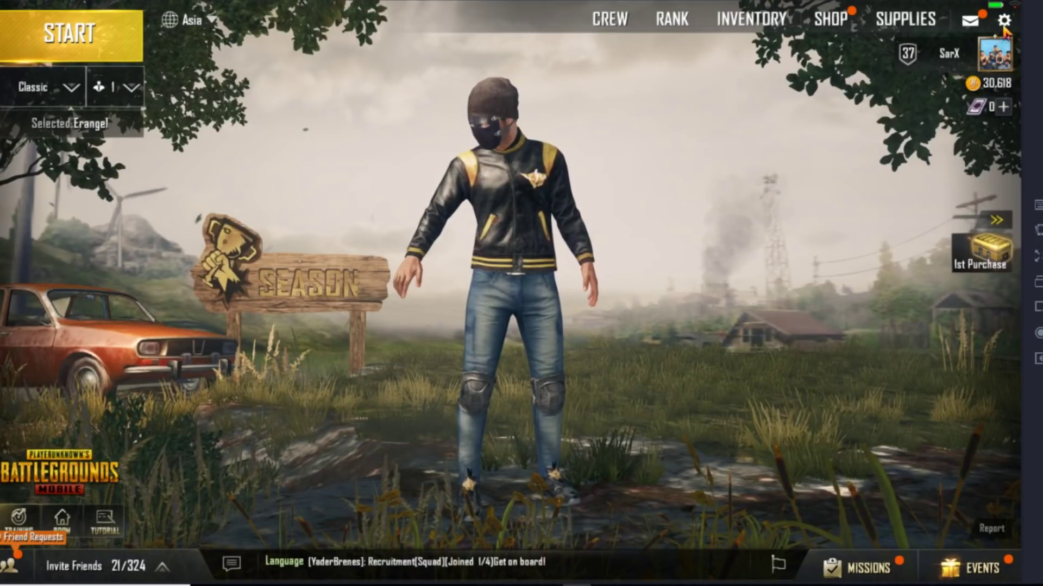
key(Escape)
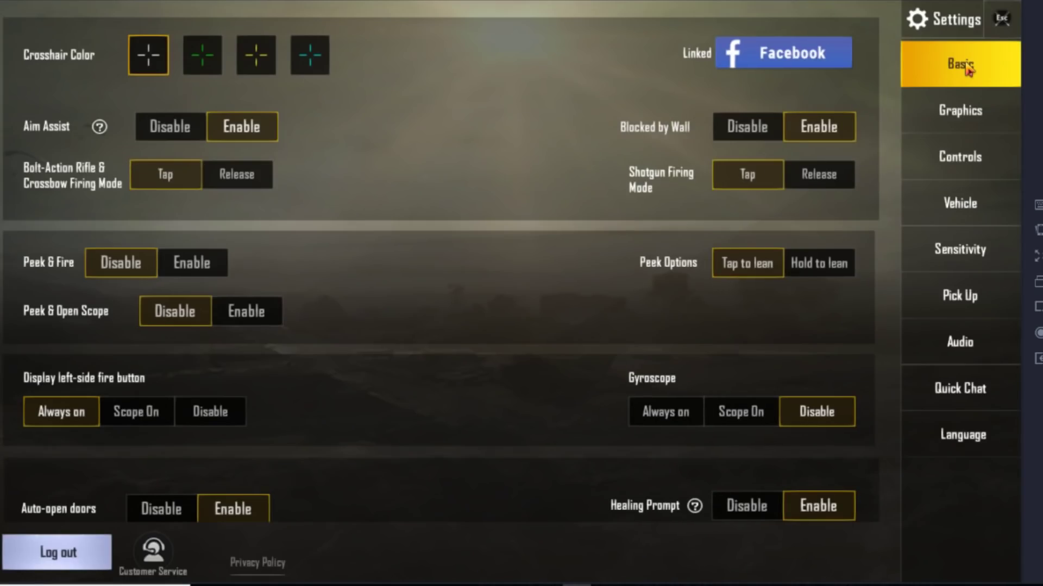
key(F11)
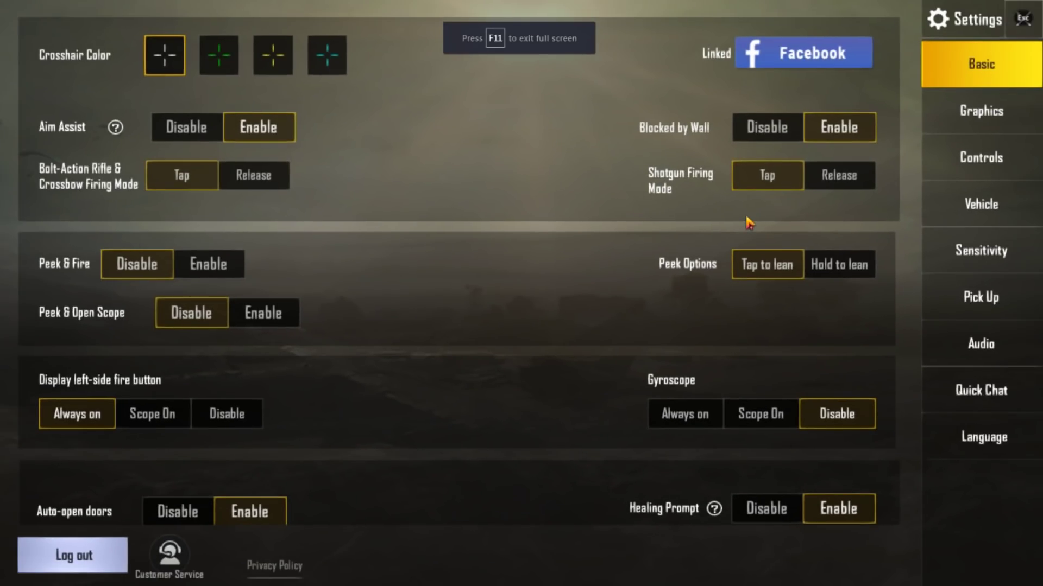
Choose control scheme 3, with fixed buttons for both left movement and right fire.
click(989, 121)
click(989, 165)
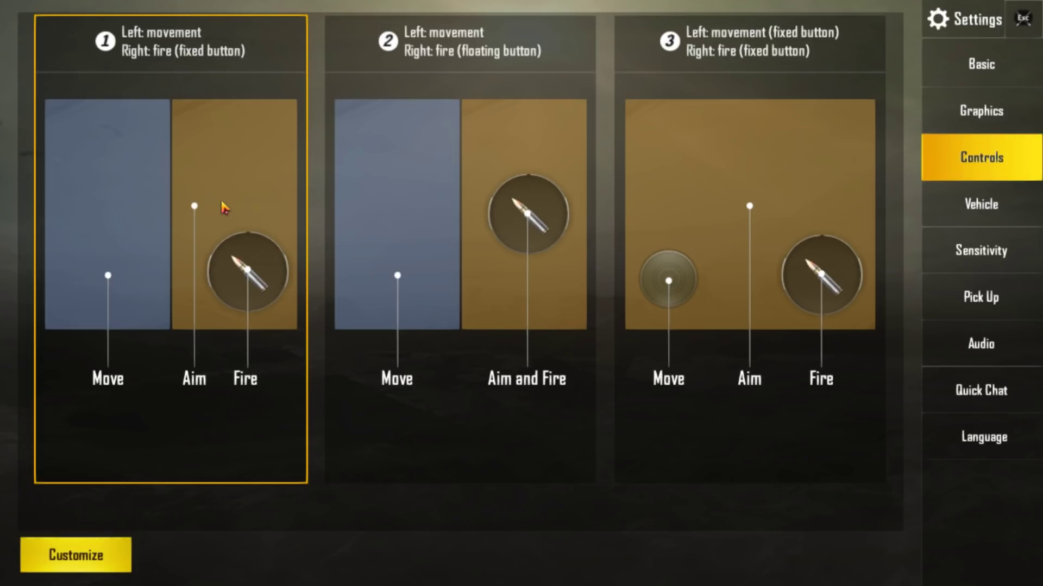
click(655, 182)
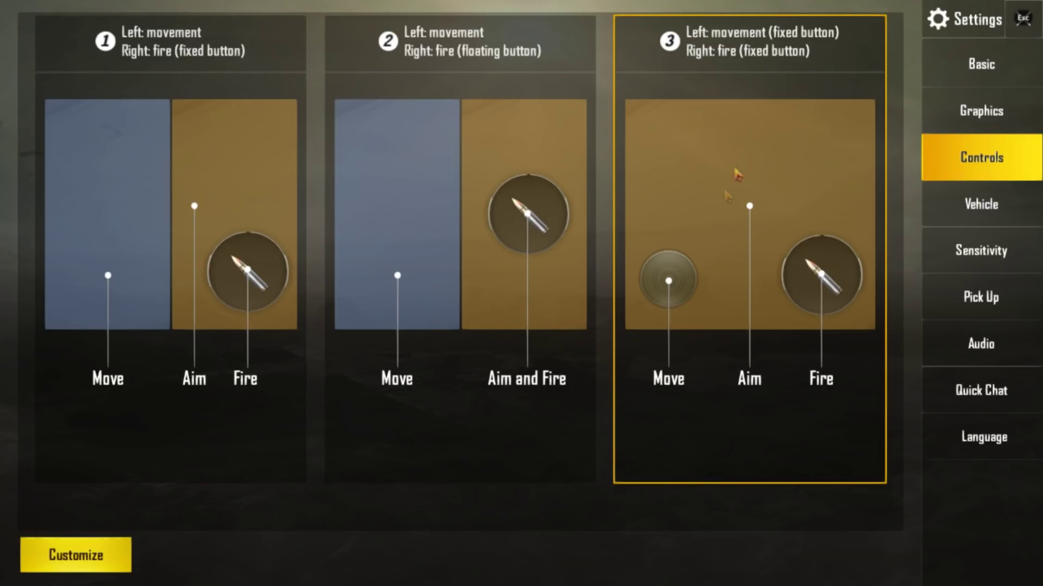
Customize control Layout 3 with button transparency at the lowest slider setting and save it.
click(126, 558)
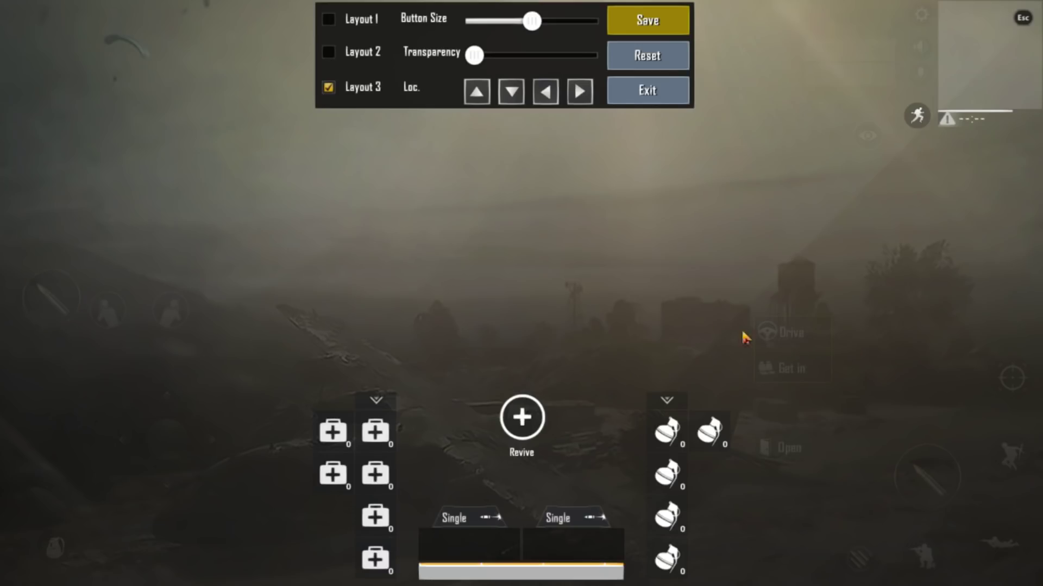
drag(483, 64, 406, 75)
drag(477, 57, 515, 64)
click(636, 30)
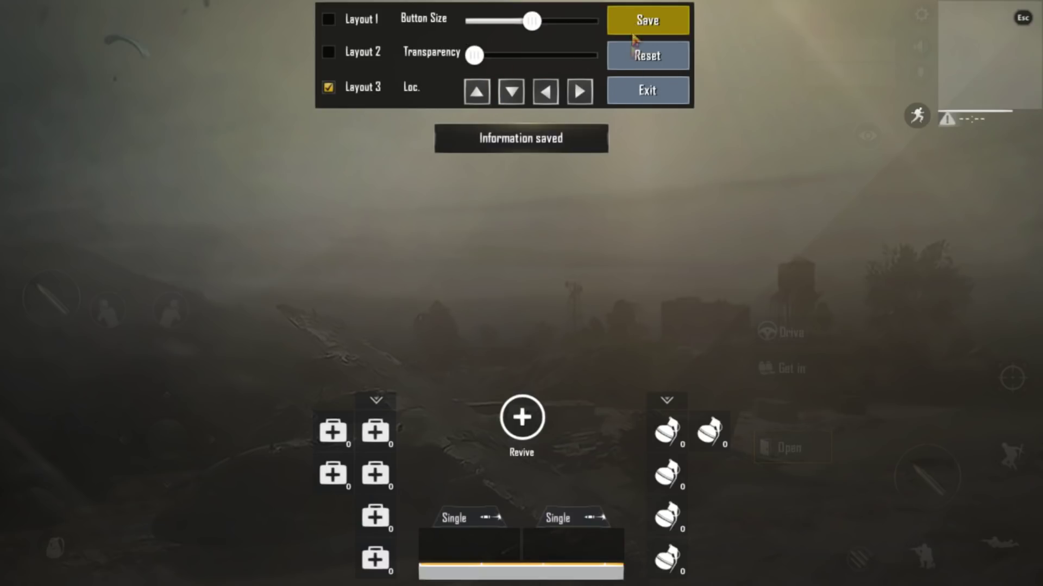
Compare the other control layout, reselect Layout 3, save it and leave the customization screen.
click(328, 19)
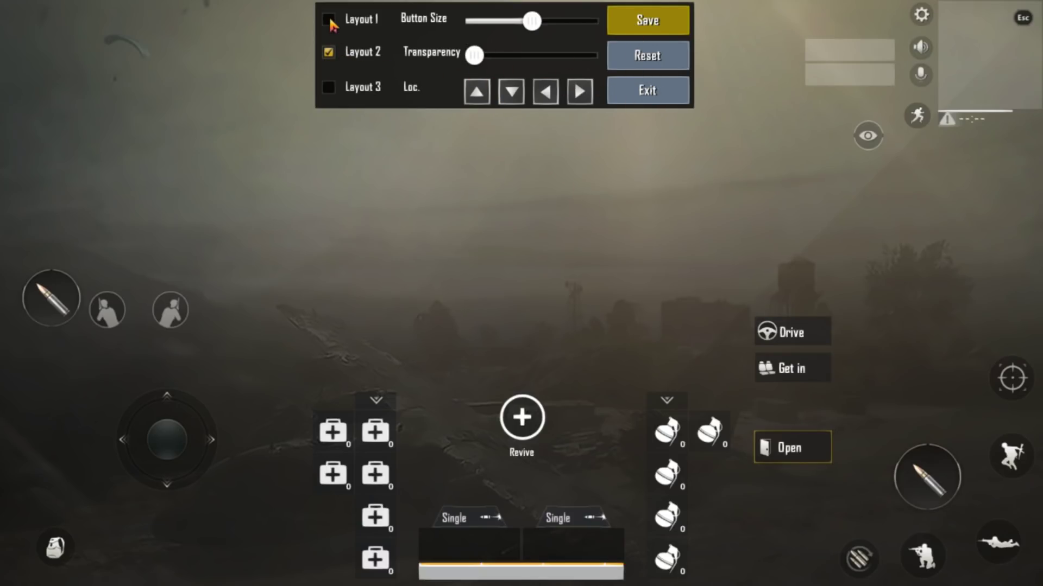
click(328, 87)
click(649, 101)
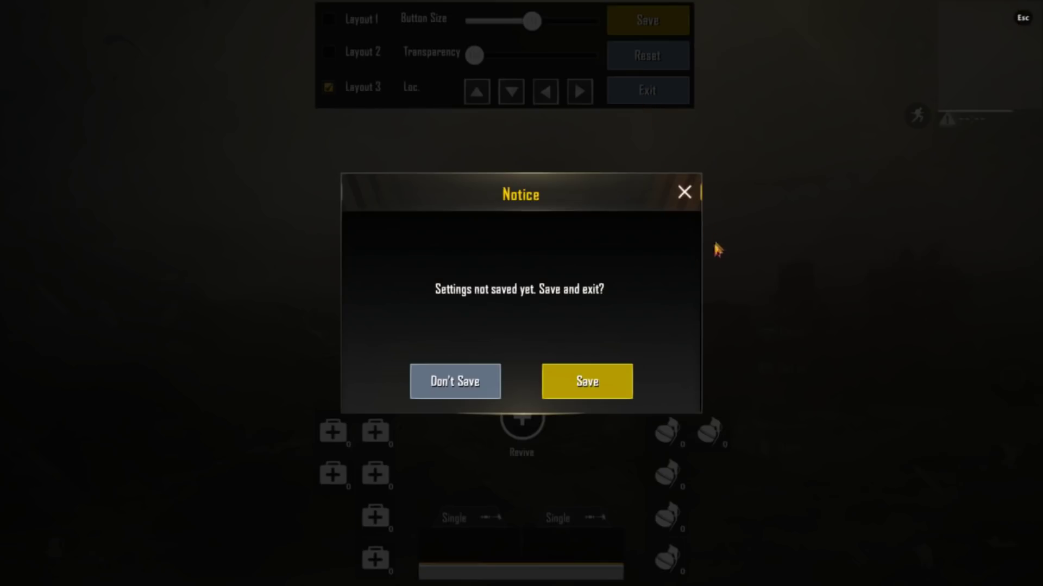
click(587, 387)
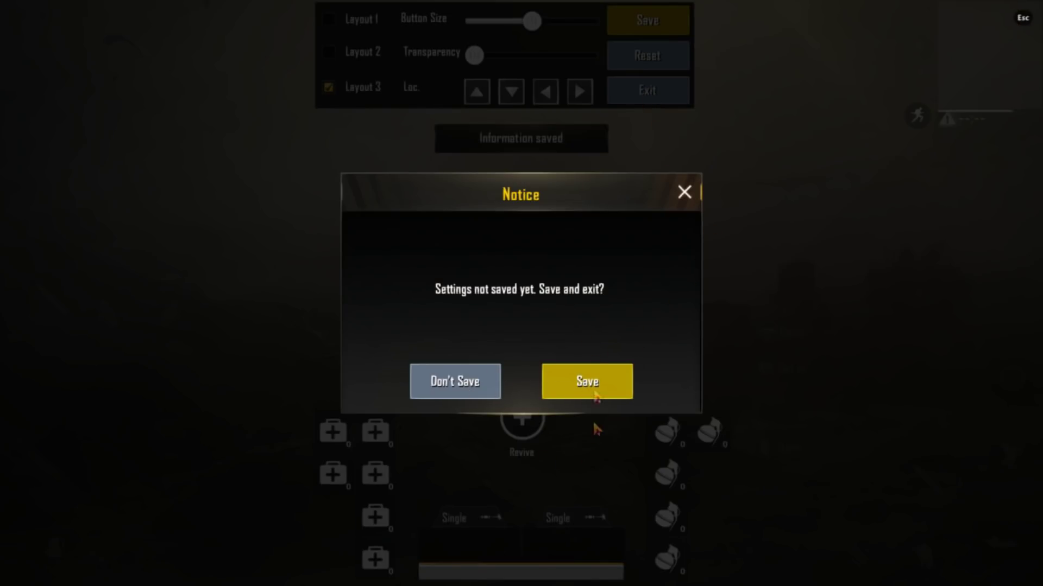
click(462, 396)
click(942, 408)
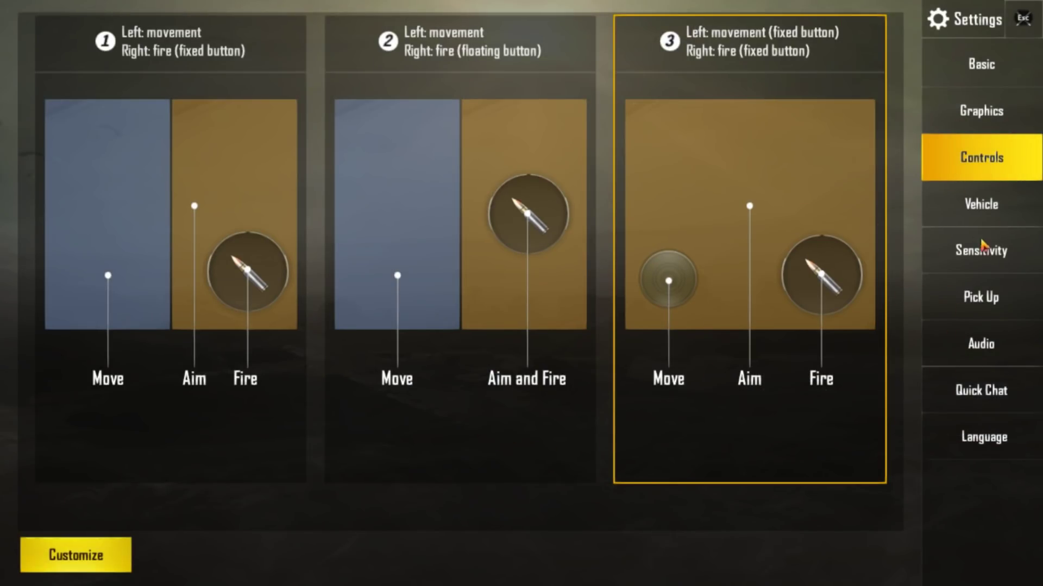
Review the vehicle, sensitivity, pick-up, audio and graphics settings, declining the incoming team invitation.
click(981, 213)
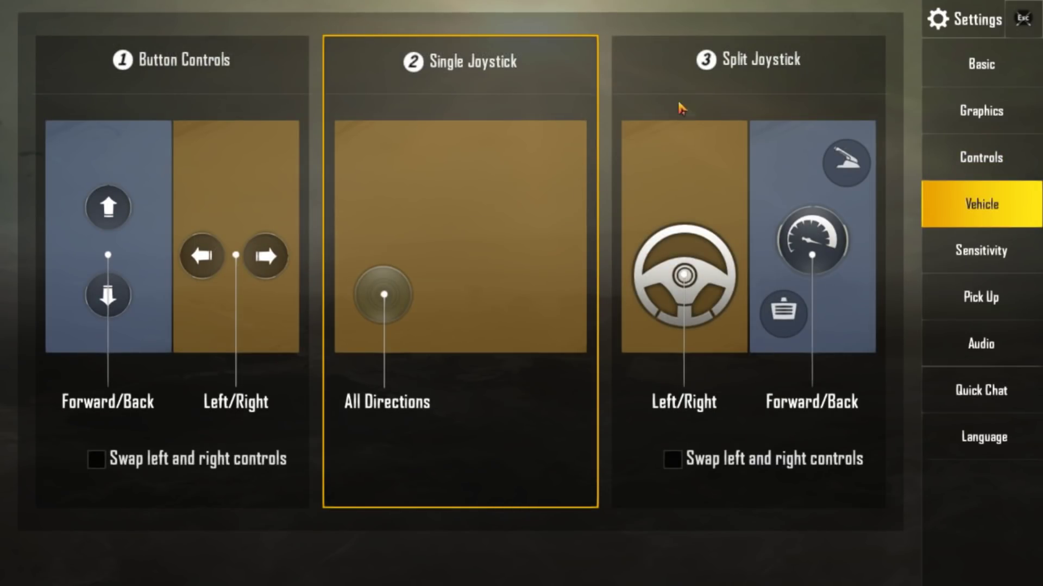
click(956, 266)
drag(445, 320, 453, 224)
drag(442, 330, 459, 251)
drag(456, 384, 460, 260)
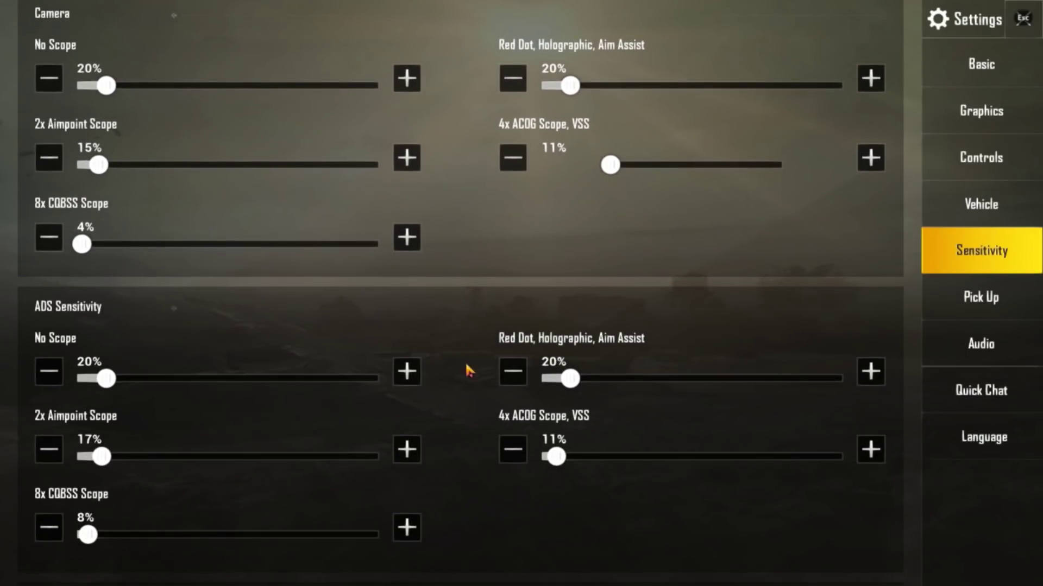
drag(465, 366, 465, 298)
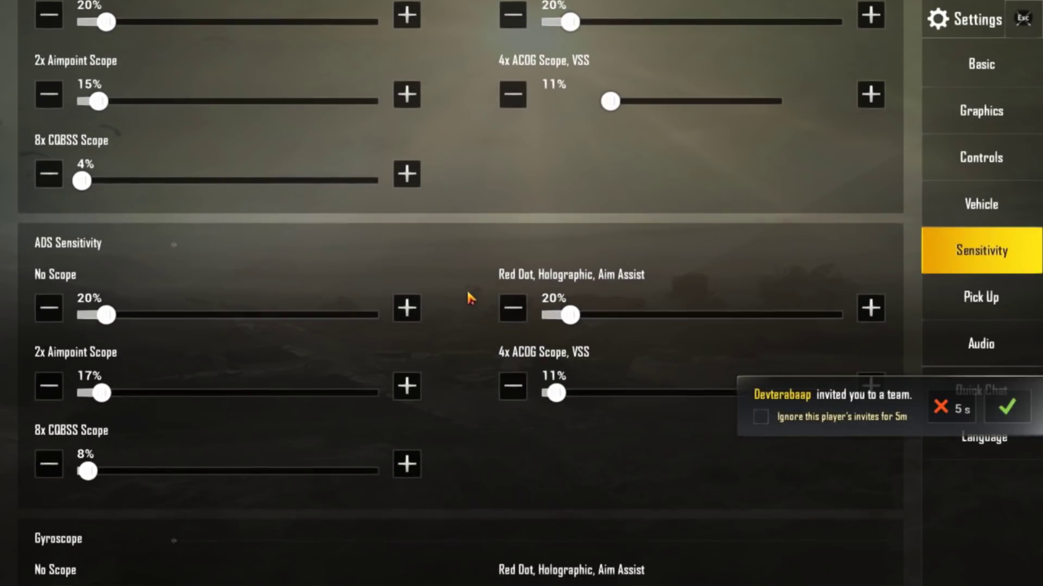
click(941, 407)
drag(751, 476, 782, 321)
drag(775, 356, 783, 299)
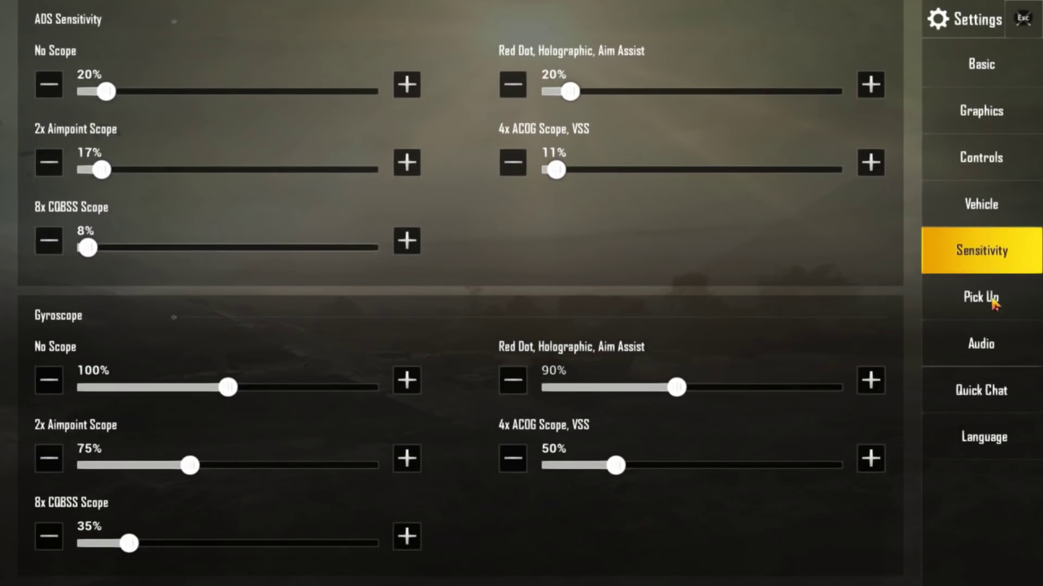
click(992, 300)
click(1000, 348)
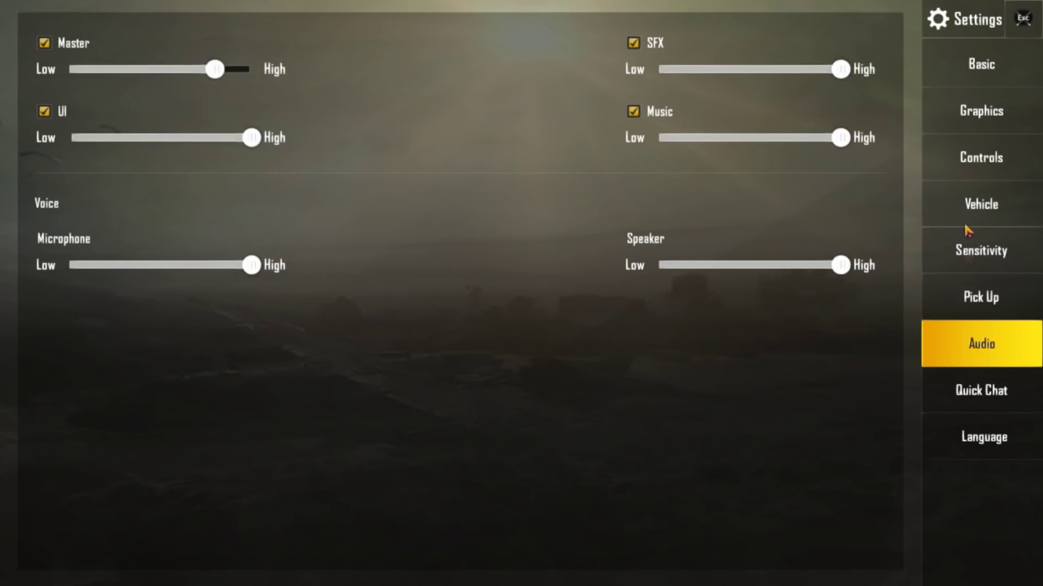
click(976, 125)
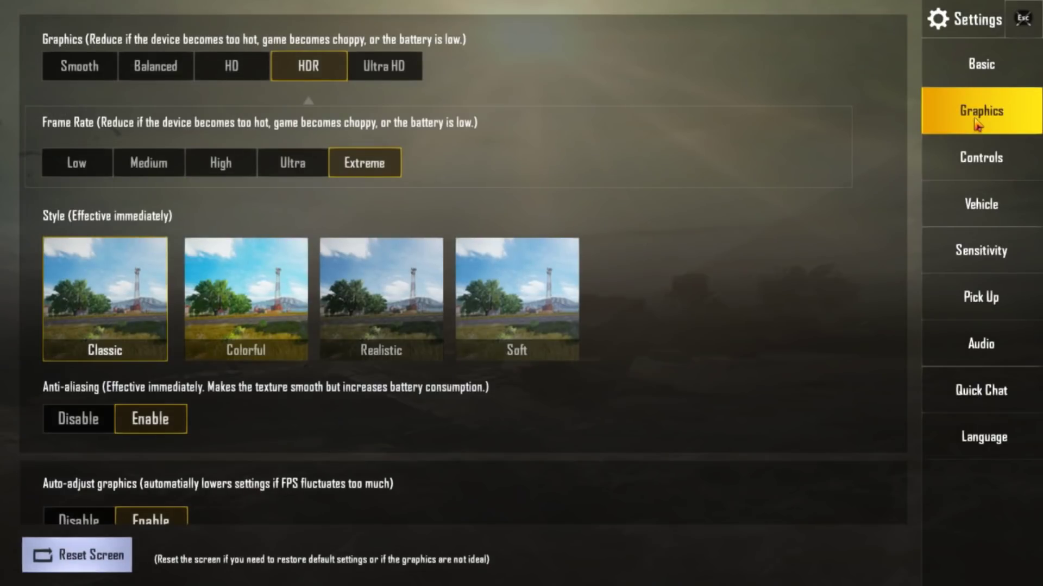
In the basic settings, enable Peek & Fire and set Peek Options to Hold to lean.
click(980, 76)
scroll(599, 182, down, 2)
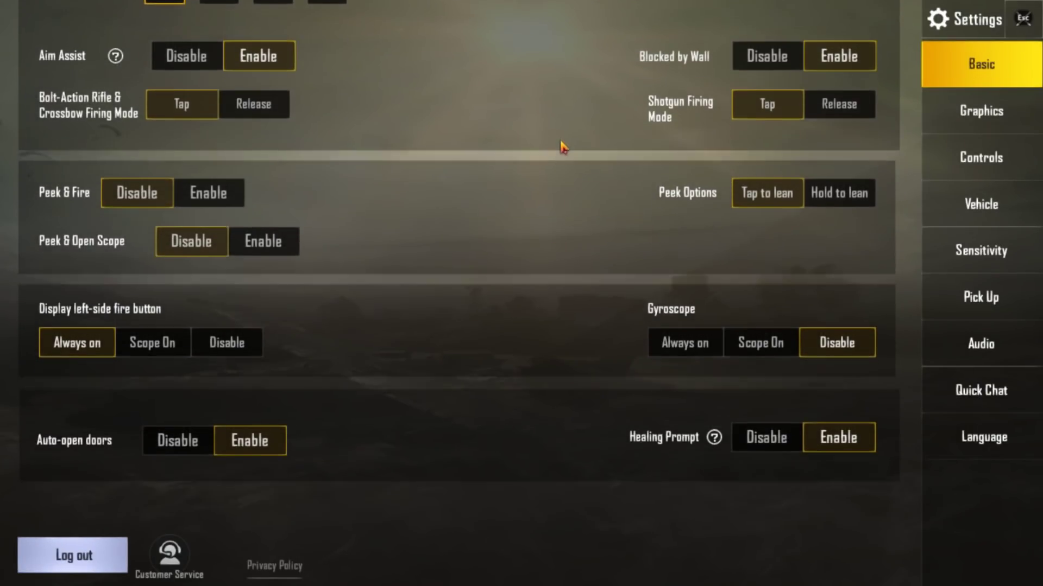
click(225, 235)
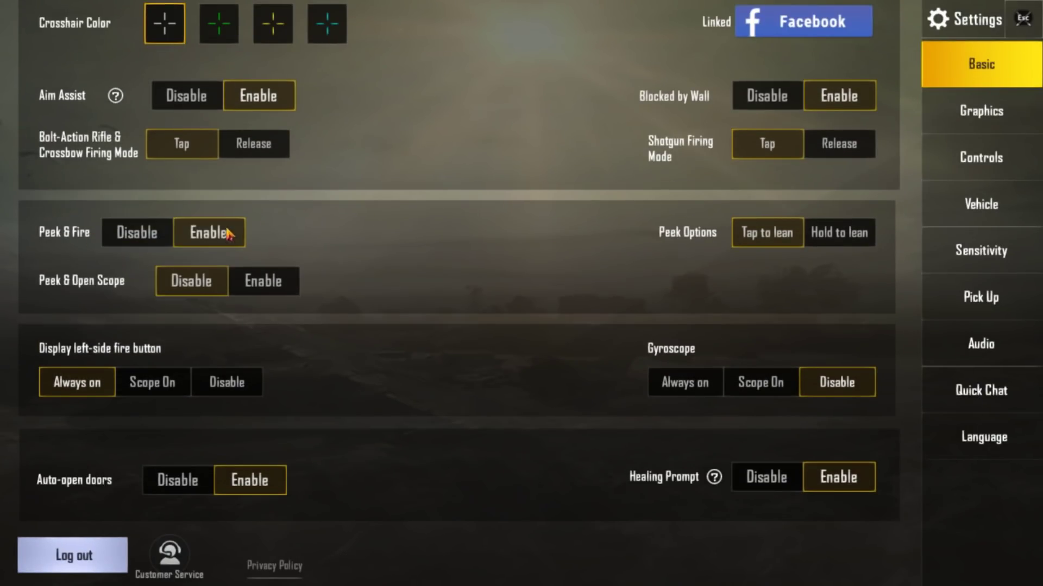
click(839, 237)
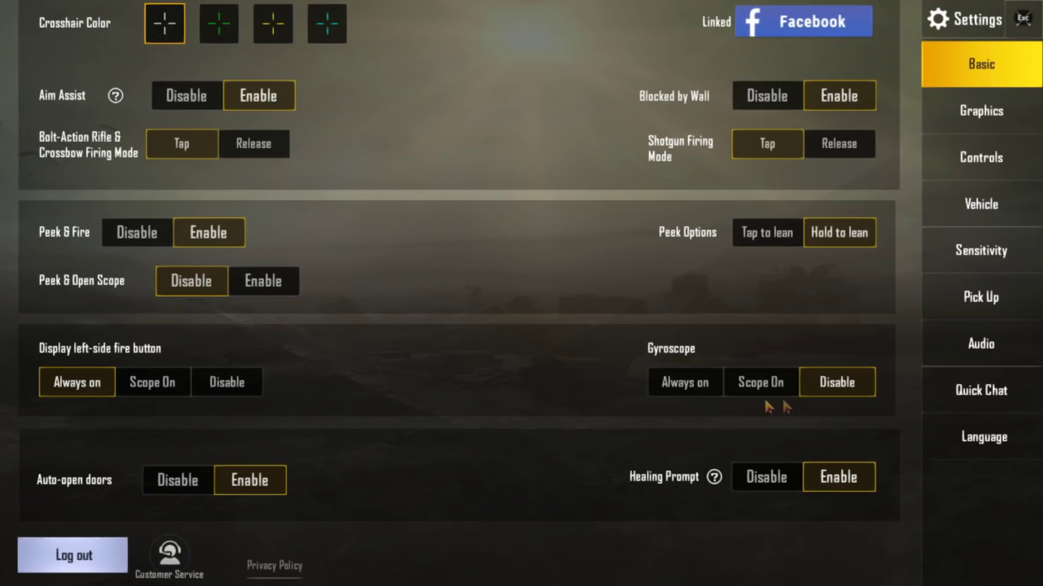
Review the graphics settings and the camera, ADS and gyroscope sensitivity values once more.
click(966, 253)
click(969, 114)
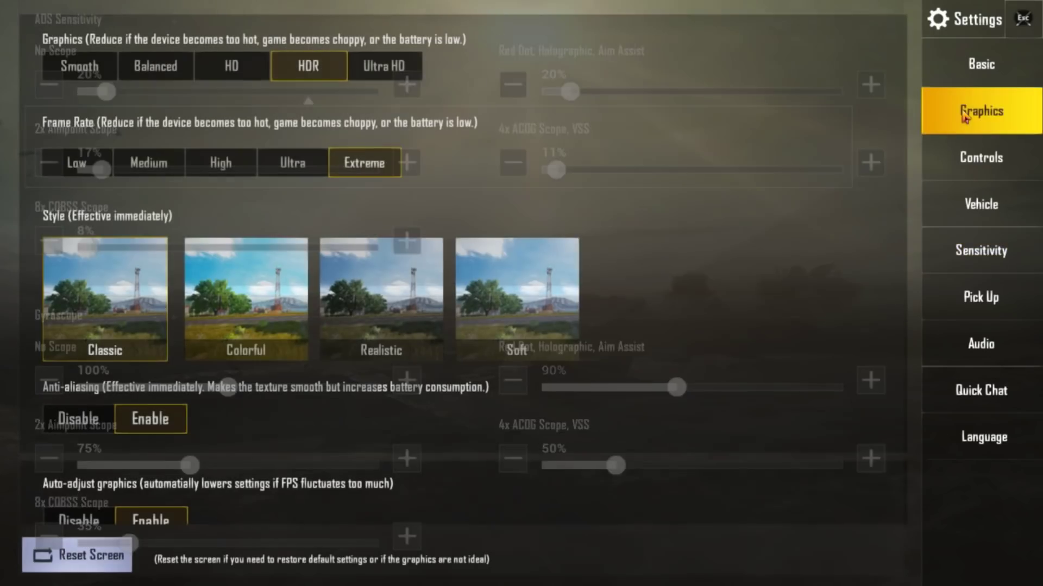
click(947, 256)
scroll(492, 289, down, 1)
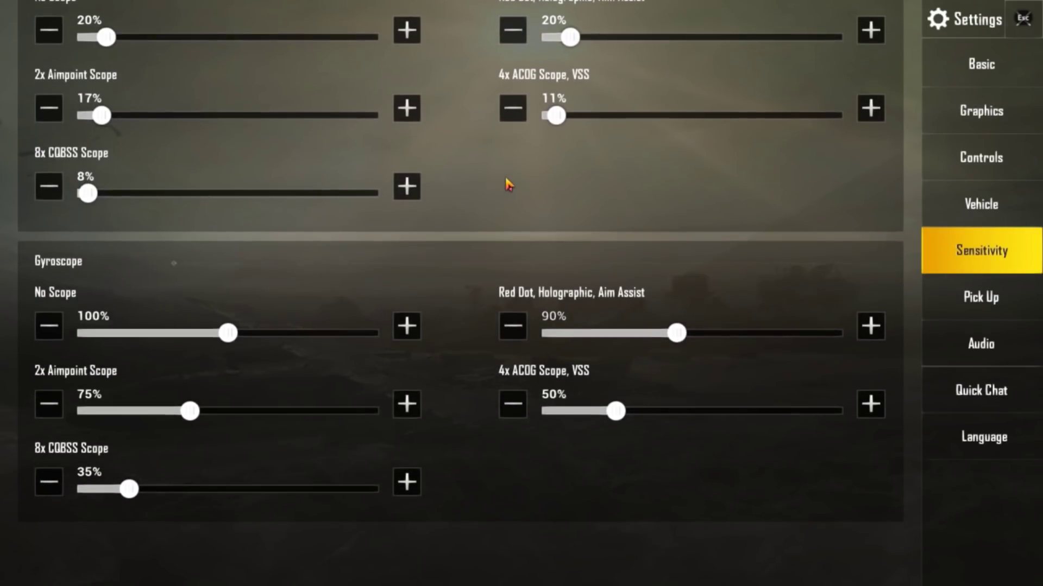
drag(504, 247, 507, 456)
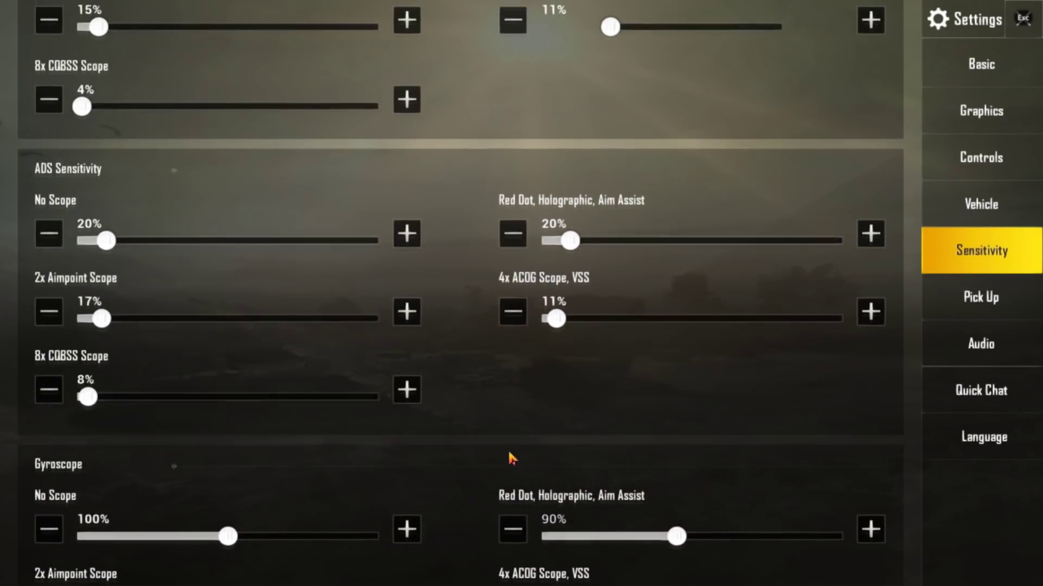
drag(105, 413, 225, 454)
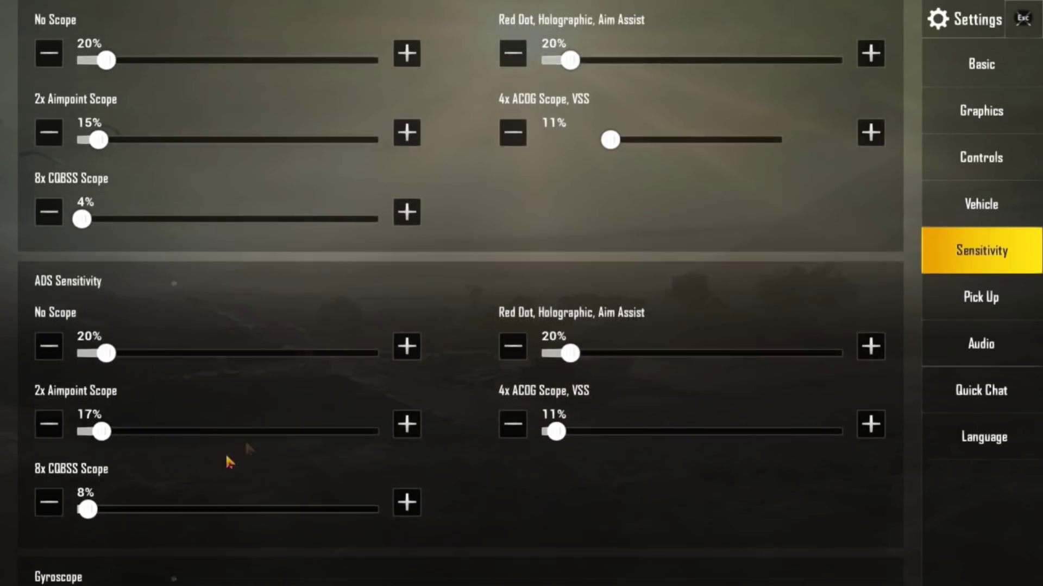
drag(498, 248, 495, 407)
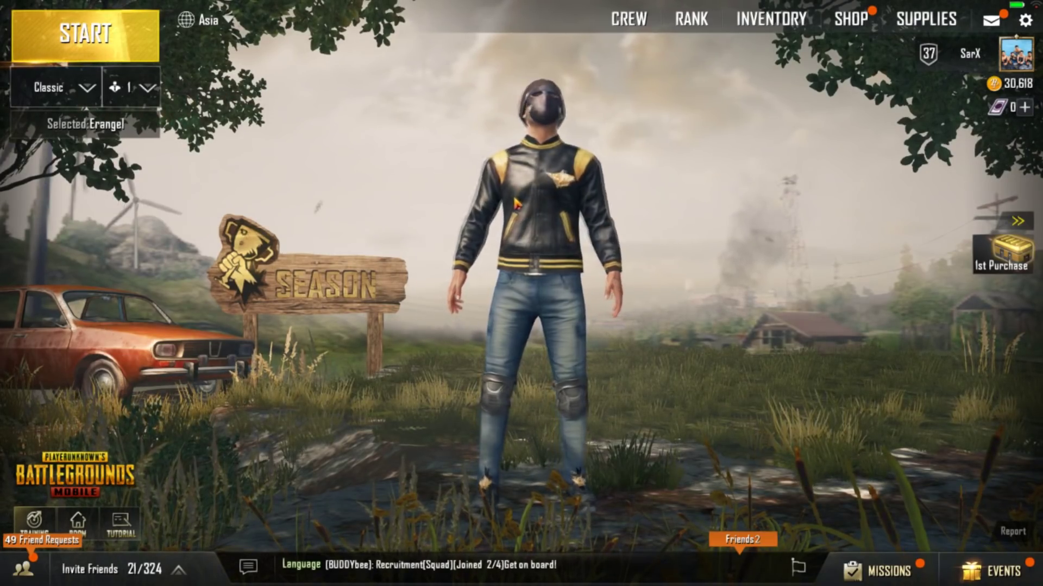
Look at the Erangel and Miramar choices for a Classic-Solo match and close the map selection without confirming.
drag(563, 347, 261, 217)
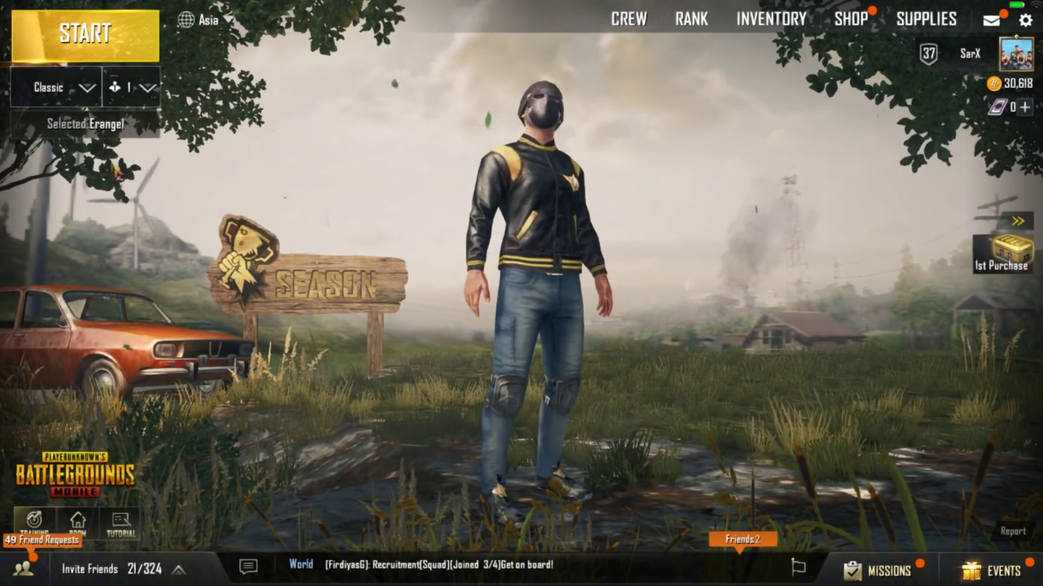
click(86, 124)
click(635, 304)
click(399, 304)
click(644, 282)
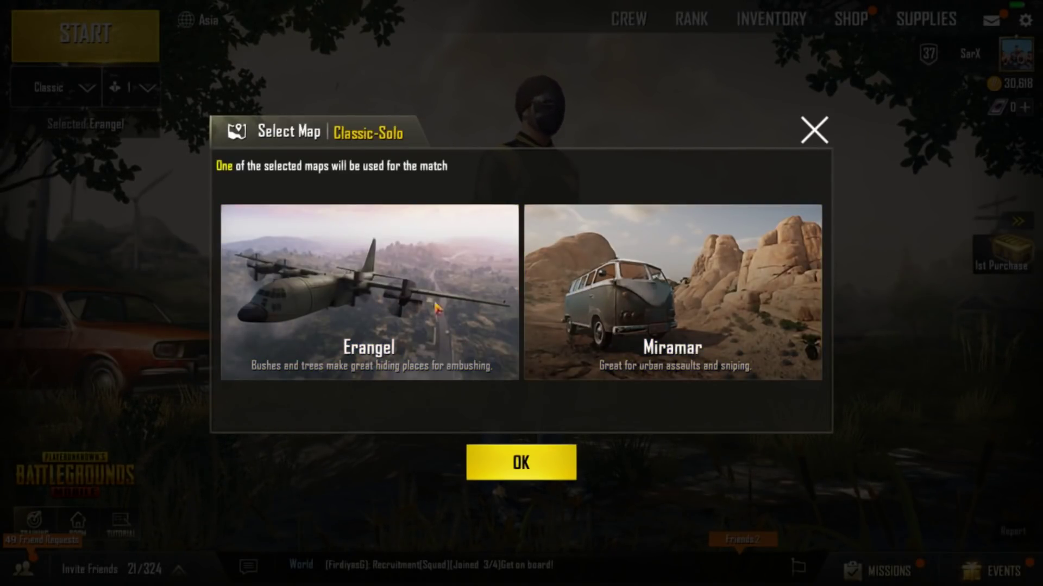
click(407, 287)
click(647, 280)
click(809, 131)
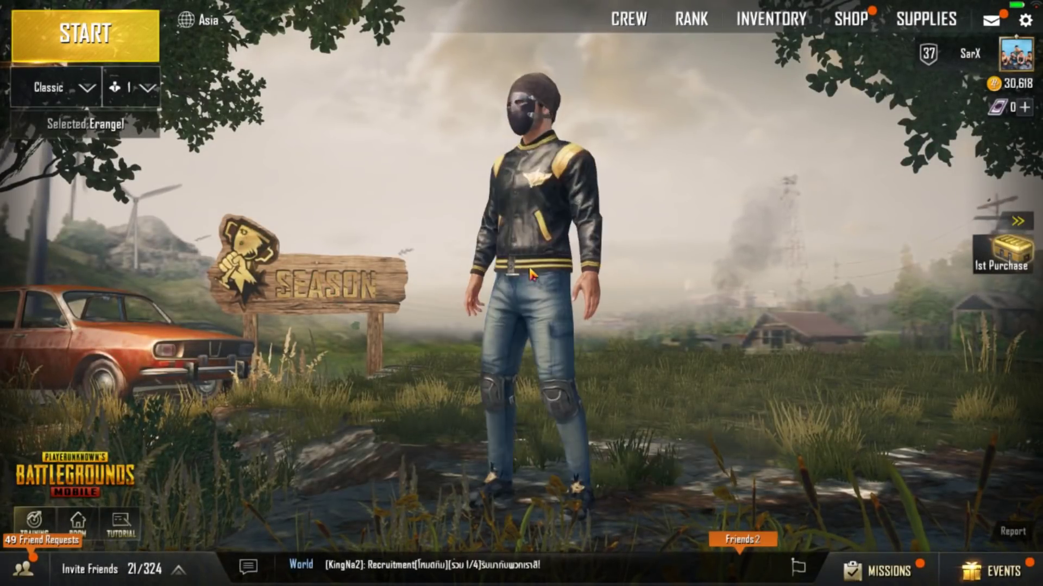